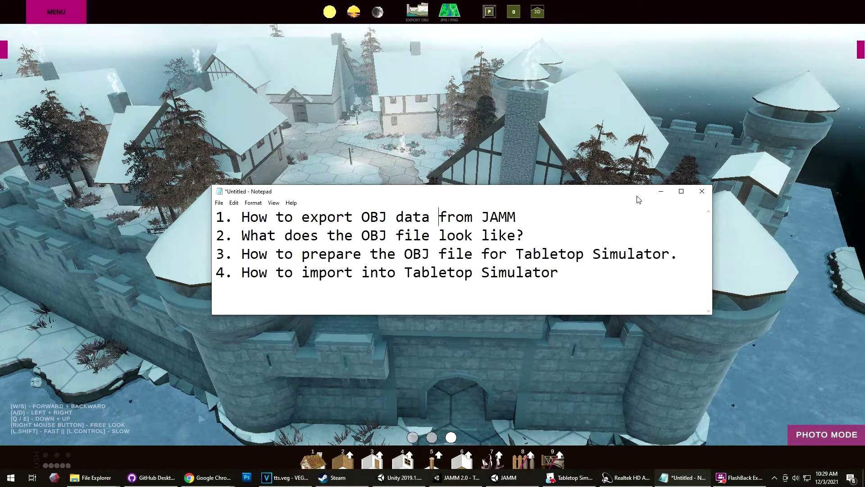
- Bring the JAMM snow castle scene forward and open its OBJ export options
click(595, 15)
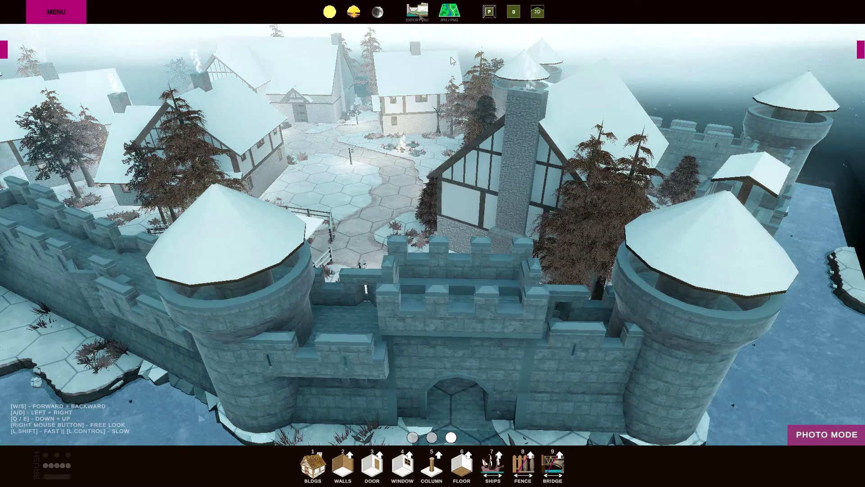
click(416, 12)
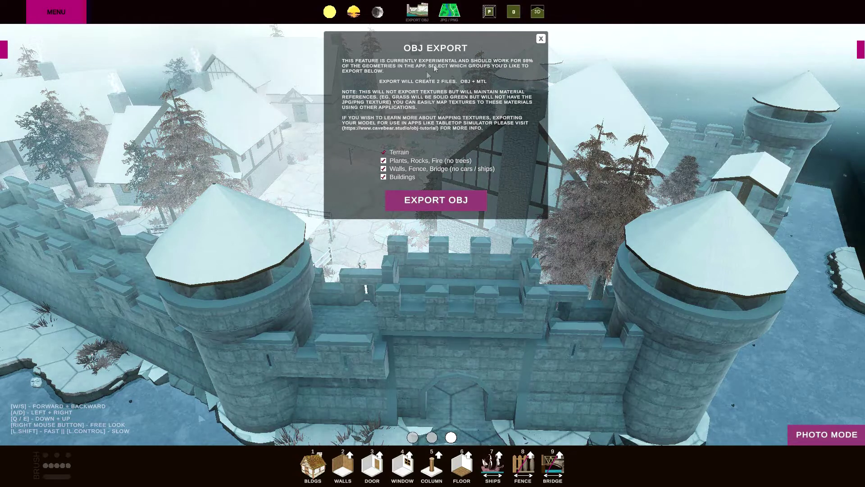
- Clear the Plants, Walls and Buildings export groups and view the Terrain group's brushes
click(384, 160)
click(383, 168)
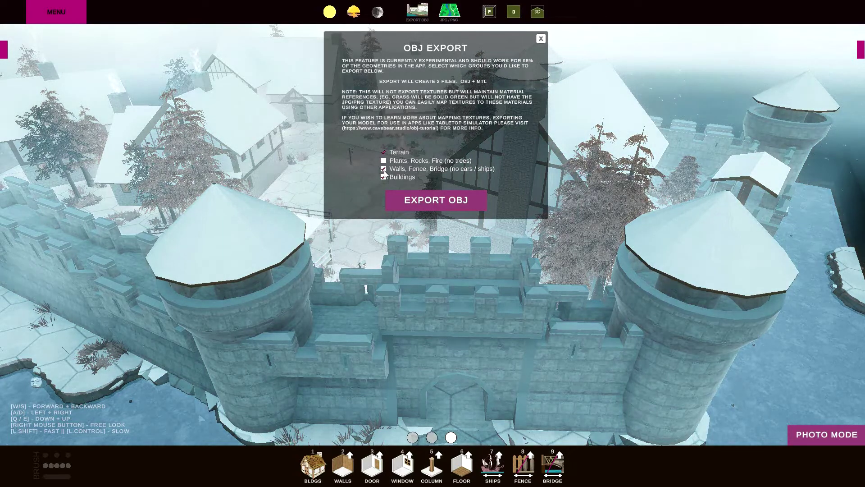
click(383, 177)
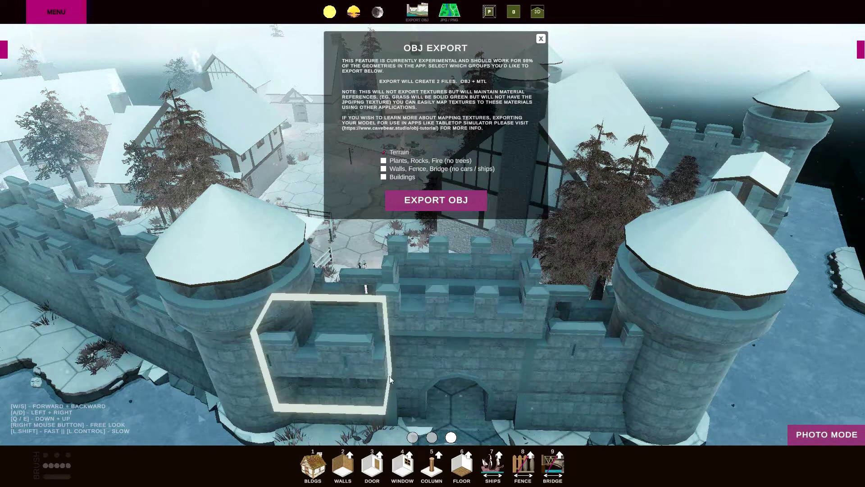
click(412, 437)
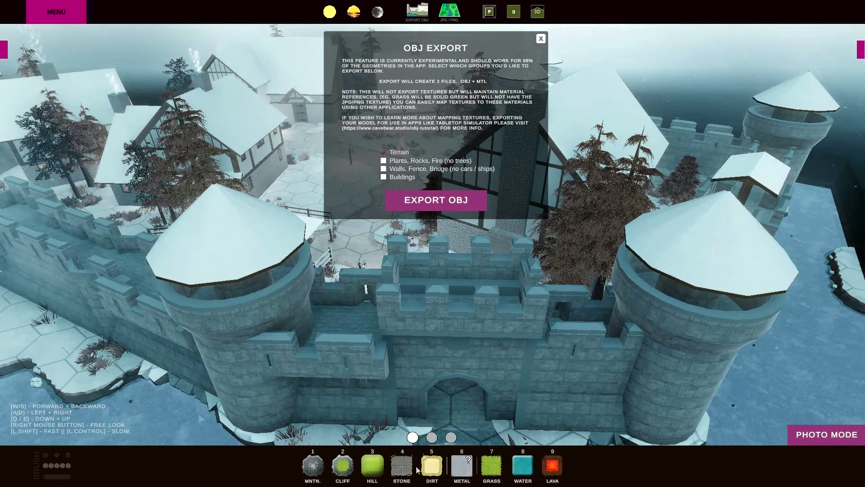
- Re-include Plants, Walls and Buildings after previewing each group's pieces, then export the OBJ
click(384, 160)
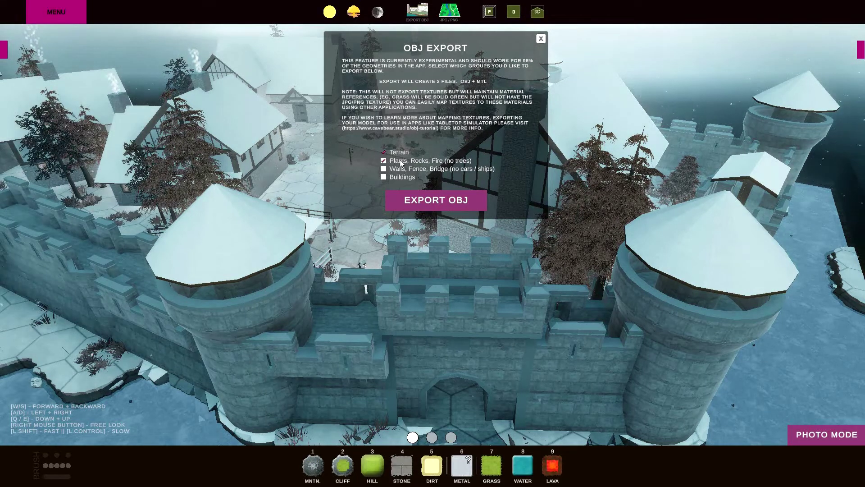
click(432, 438)
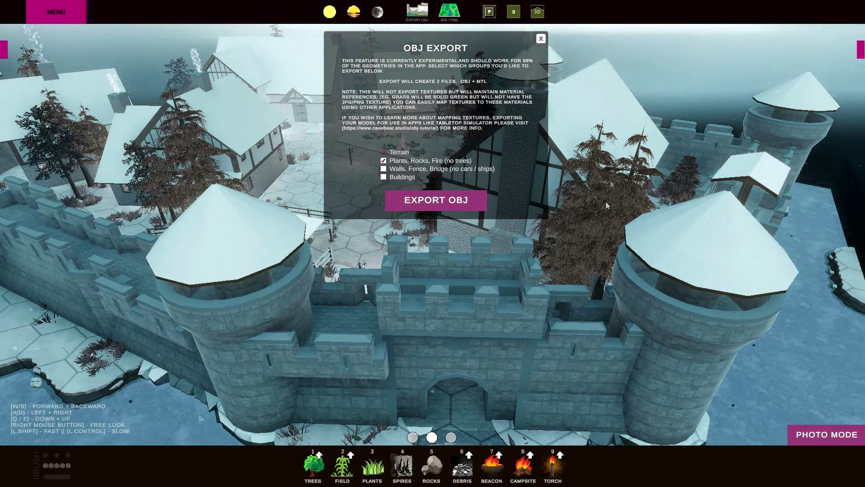
click(384, 169)
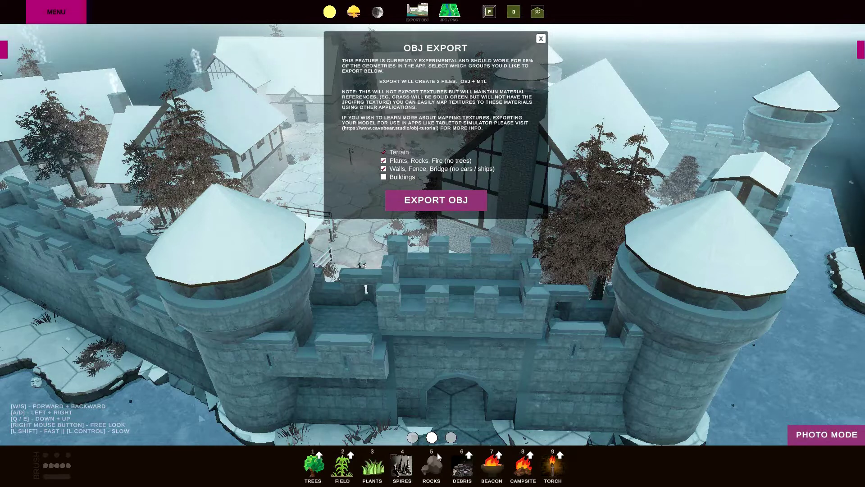
click(451, 437)
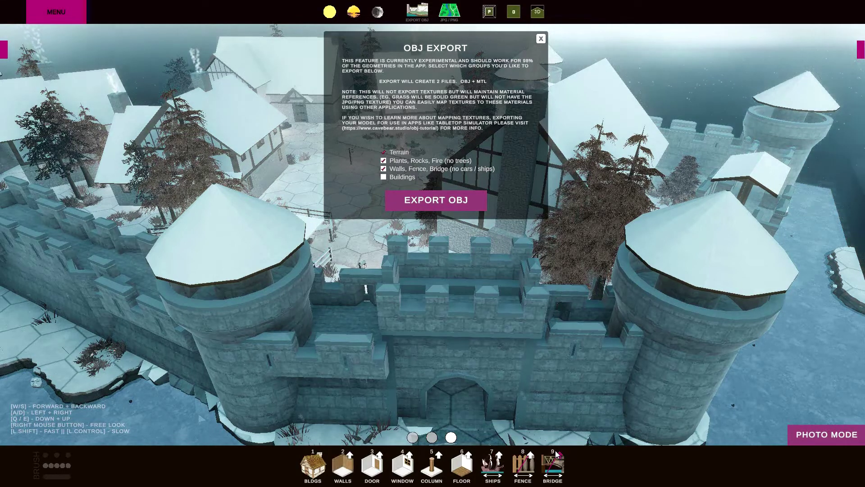
click(384, 177)
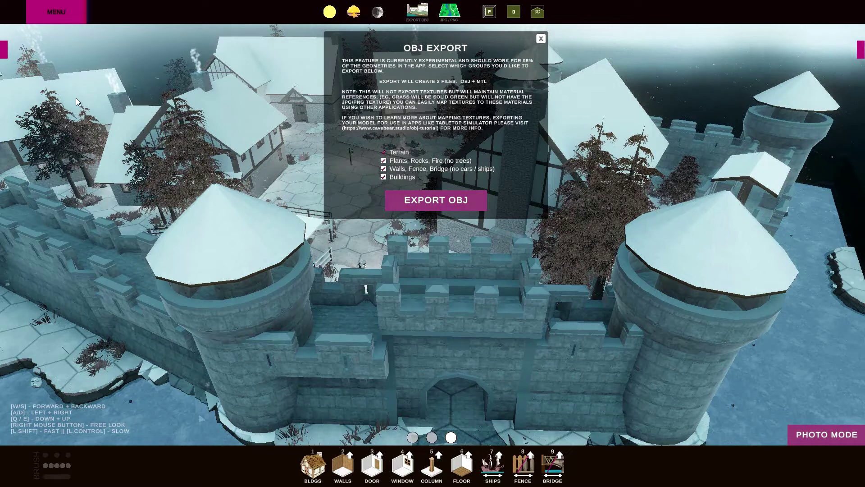
click(438, 201)
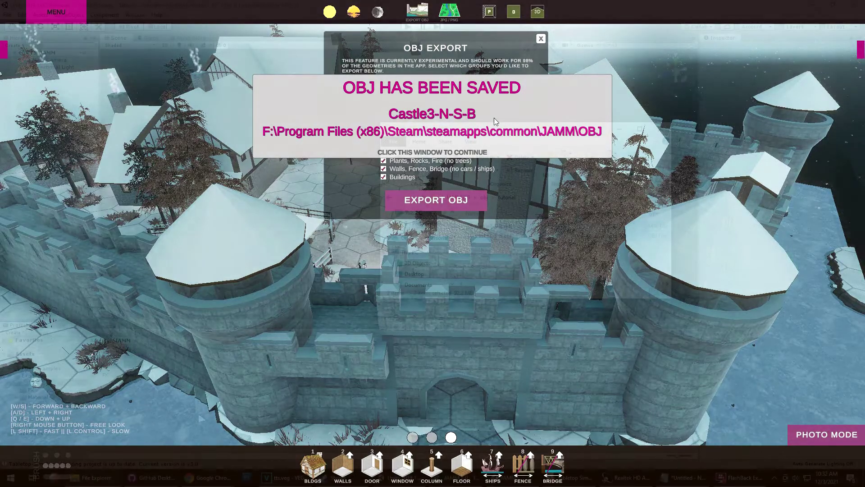
- Dismiss the 'OBJ has been saved' notice for Castle3-N-S-B
click(494, 119)
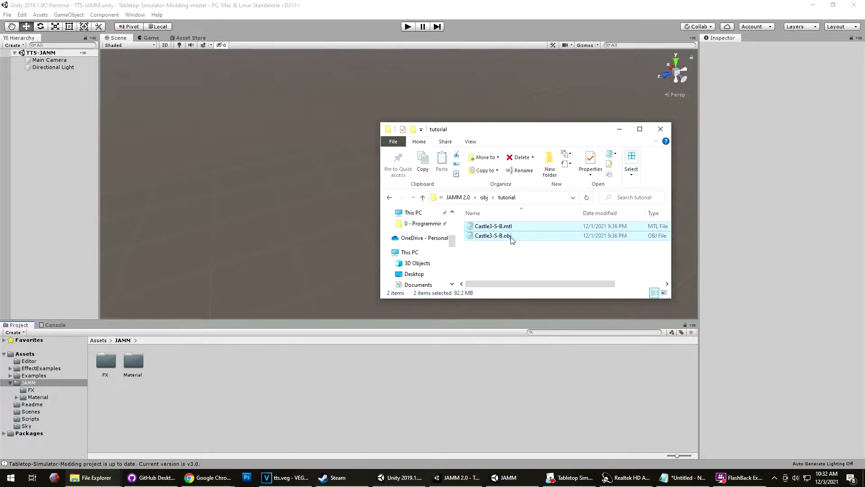
- Import Castle3-S-B.obj and .mtl into the JAMM folder, widen the Inspector, and place the model in the scene
drag(513, 238, 319, 388)
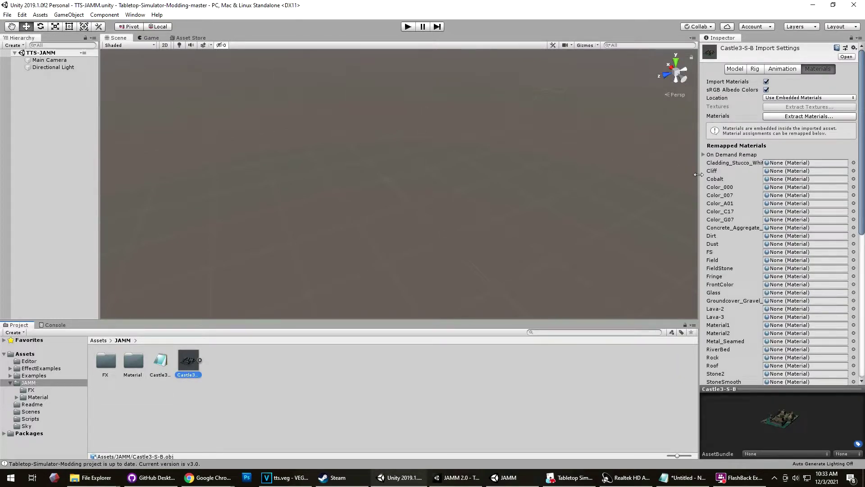
drag(698, 174, 605, 176)
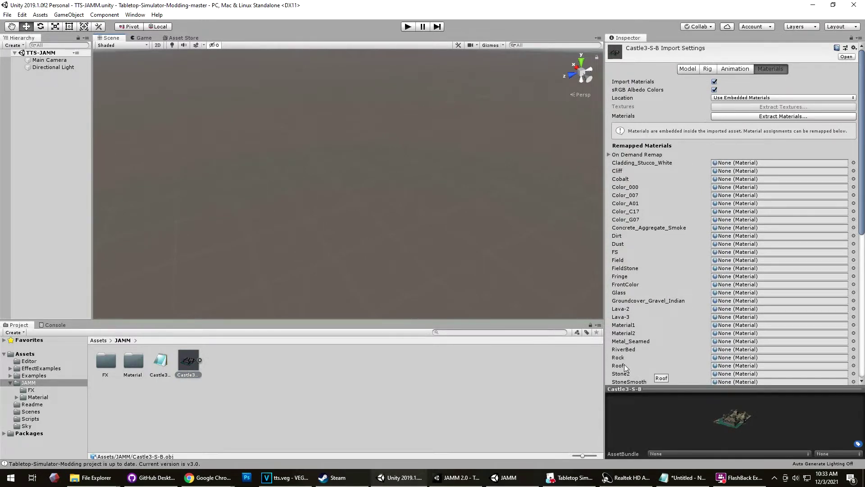
drag(189, 362, 50, 247)
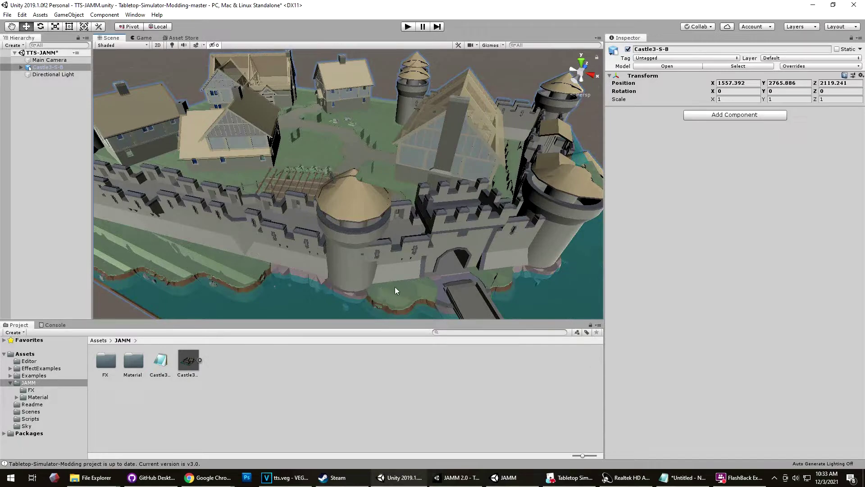
- Fly the scene camera over the castle and down beside its wall, then return to Notepad
right_drag(380, 294, 518, 251)
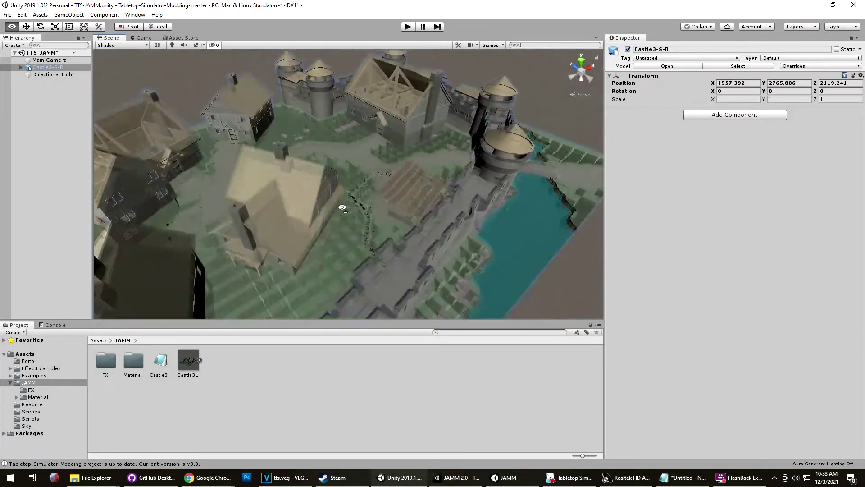
right_drag(342, 207, 196, 175)
key(alt+Tab)
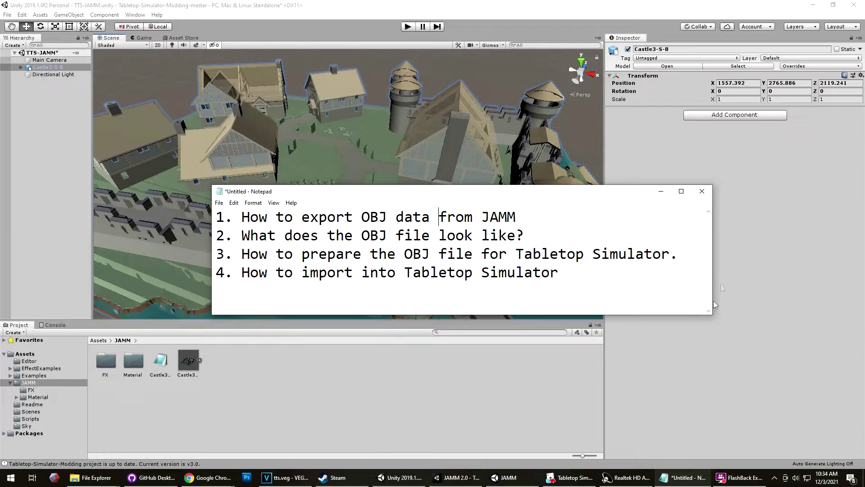
- Switch from Notepad to the Unity download archive in Chrome
key(alt+Tab)
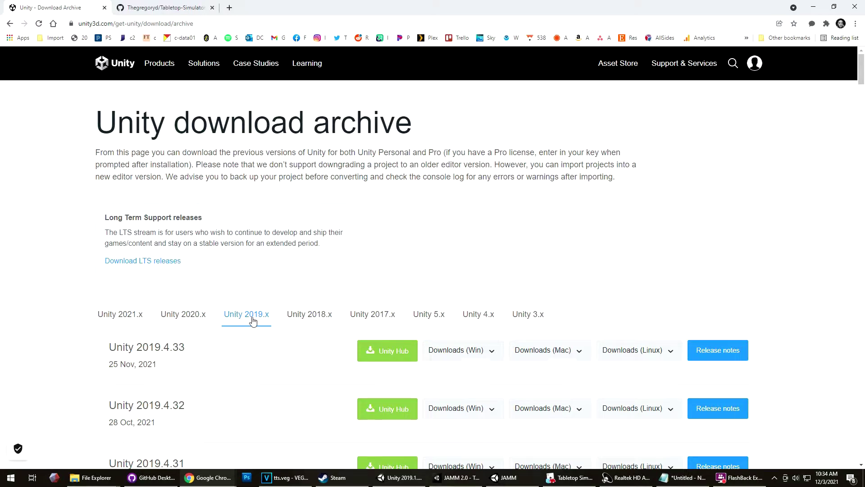
- Browse the Unity 2019.x releases down to 2019.1.0, then switch to the GitHub repository tab
scroll(263, 315, down, 19)
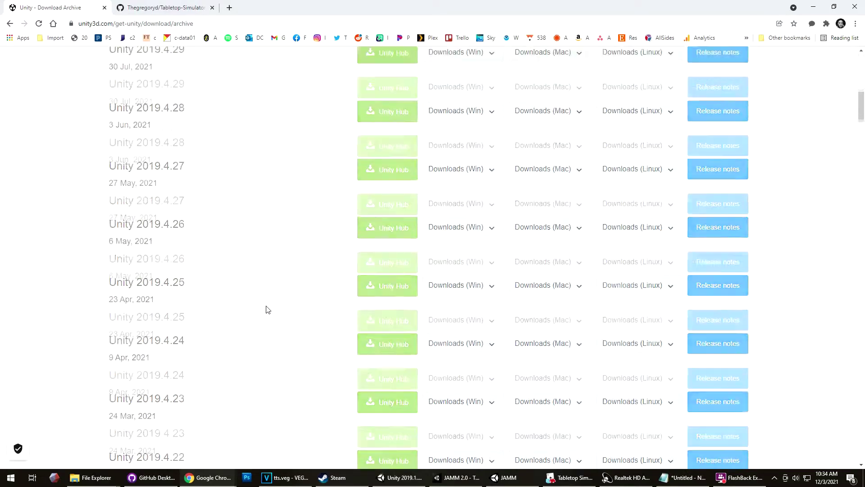
scroll(266, 309, down, 20)
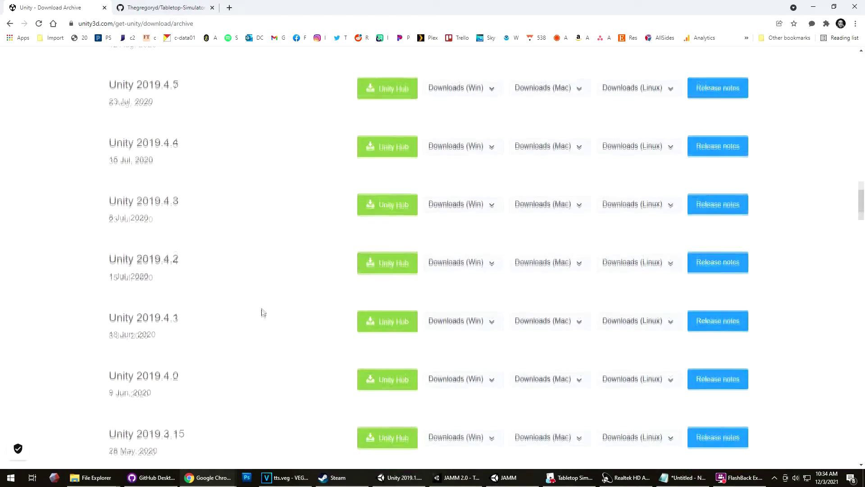
drag(861, 220, 853, 436)
scroll(853, 437, up, 2)
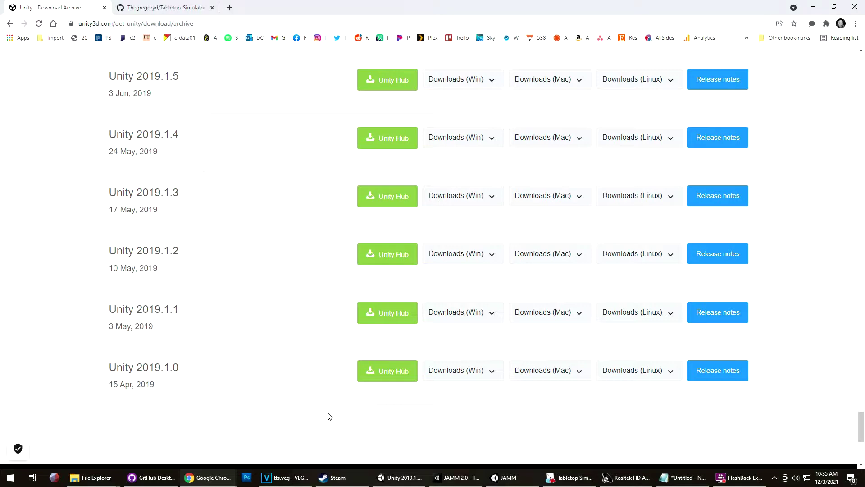
click(141, 6)
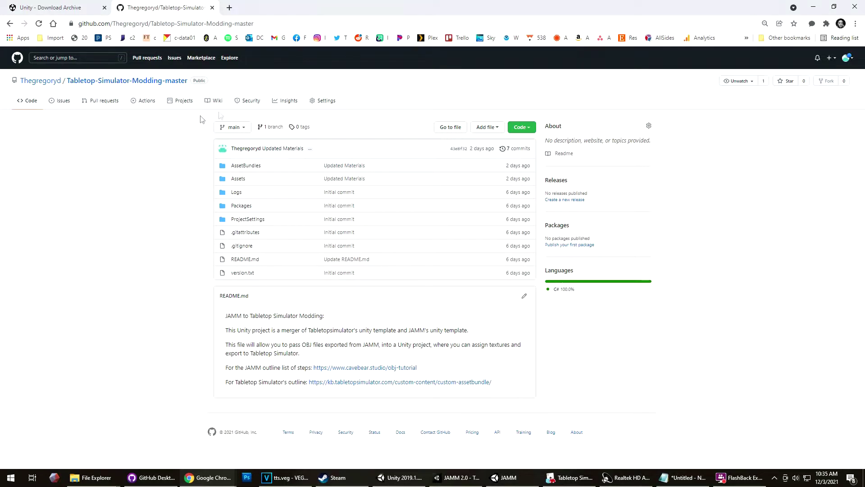
- Check the repository's clone and Download ZIP options, then return to the Unity editor
click(525, 127)
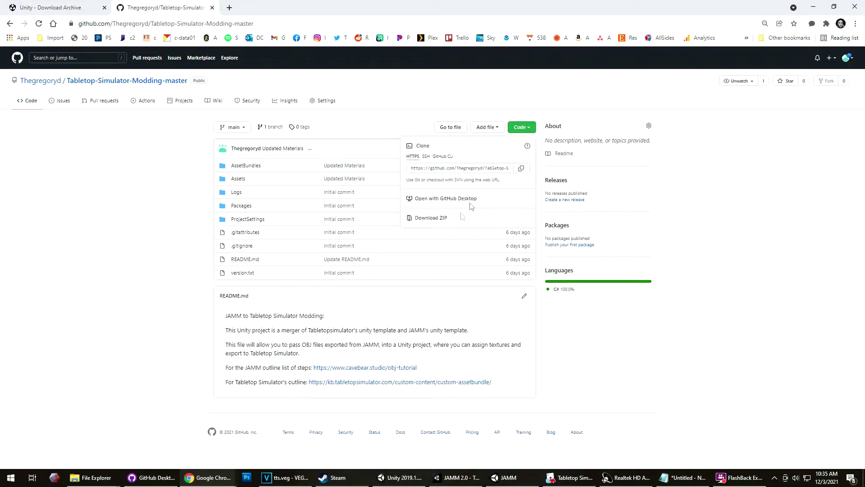
click(727, 383)
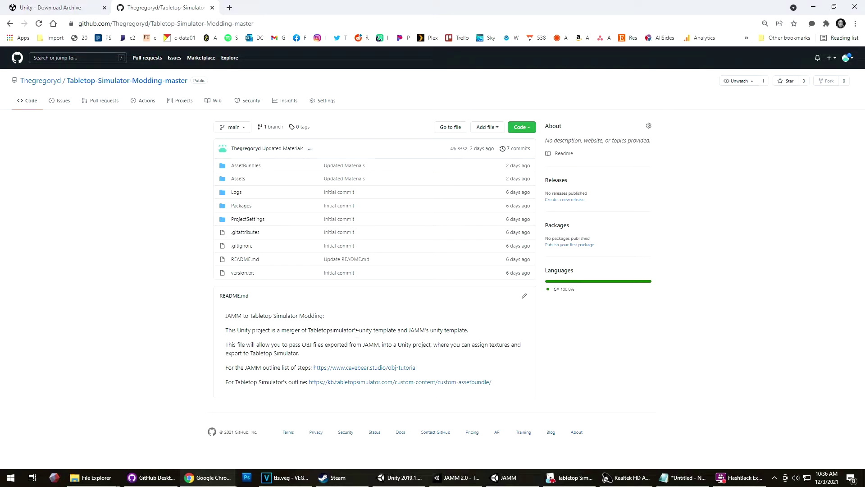
key(alt+Tab)
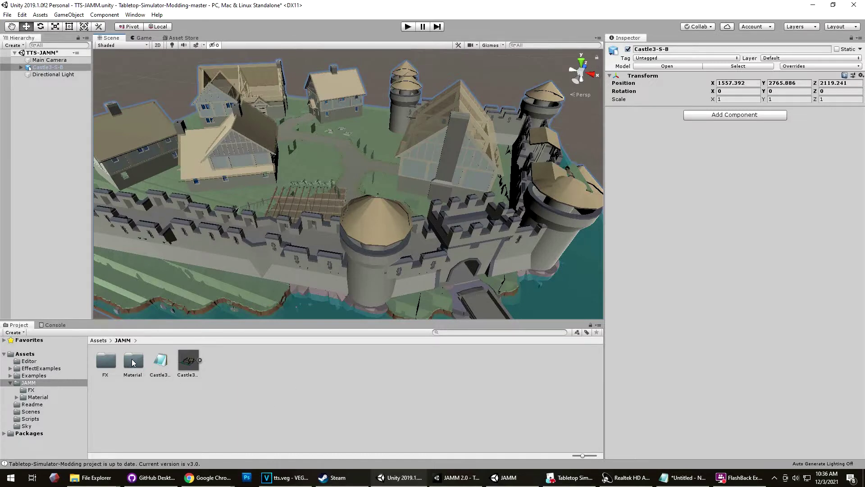
- Give Castle3-S-B.obj a 0.1 Scale Factor, enable Read/Write and Generate Colliders, and apply
click(188, 364)
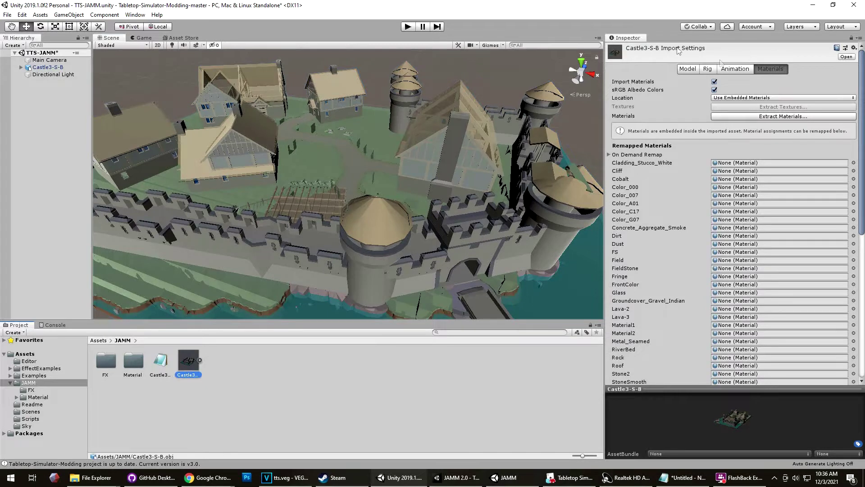
click(851, 39)
click(687, 69)
click(730, 91)
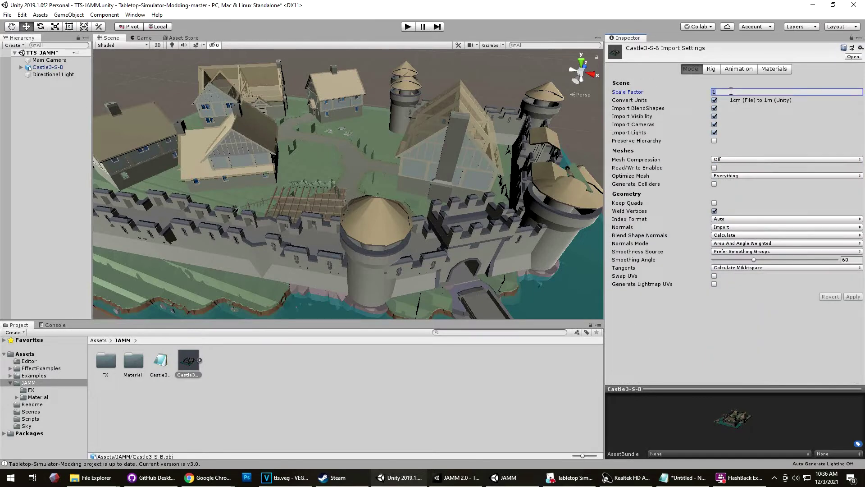
text(.1)
click(714, 169)
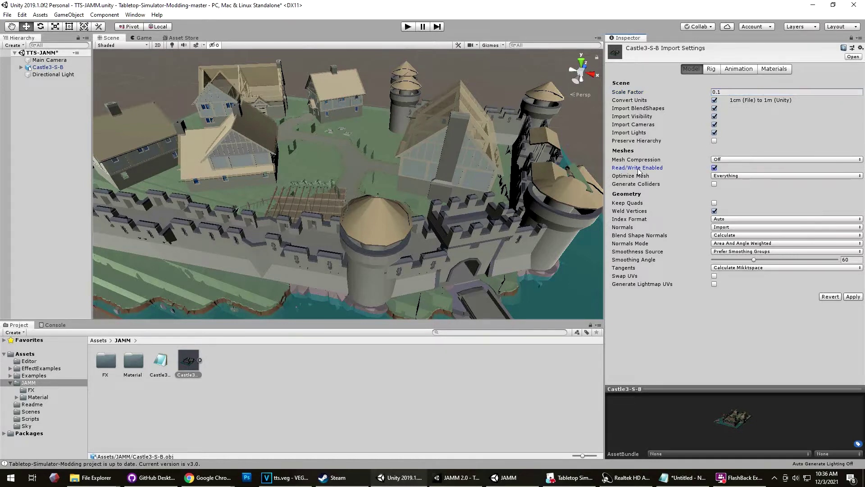
click(714, 185)
click(853, 296)
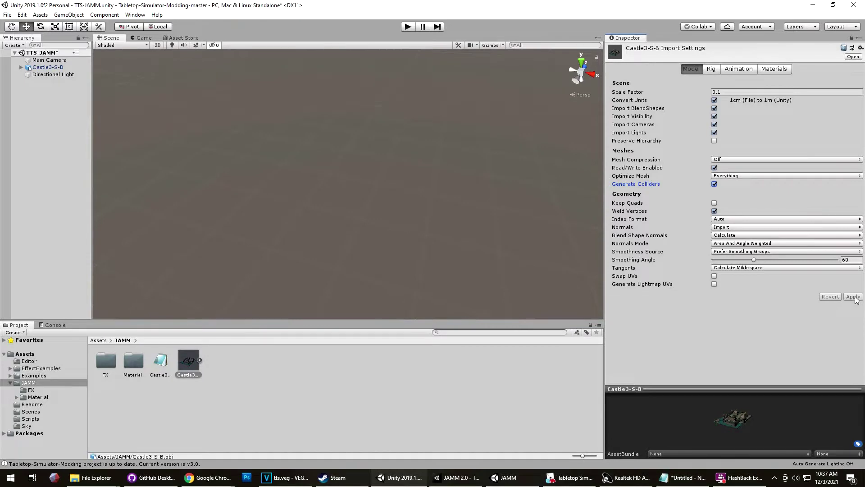
- Orbit back to the castle, list its remapped materials, and open the JAMM Material folder
mouse_move(447, 155)
alt+mouse_down()
mouse_move(406, 187)
mouse_move(347, 135)
mouse_move(309, 123)
mouse_move(299, 102)
mouse_move(311, 87)
mouse_move(494, 148)
mouse_move(451, 139)
alt+mouse_up()
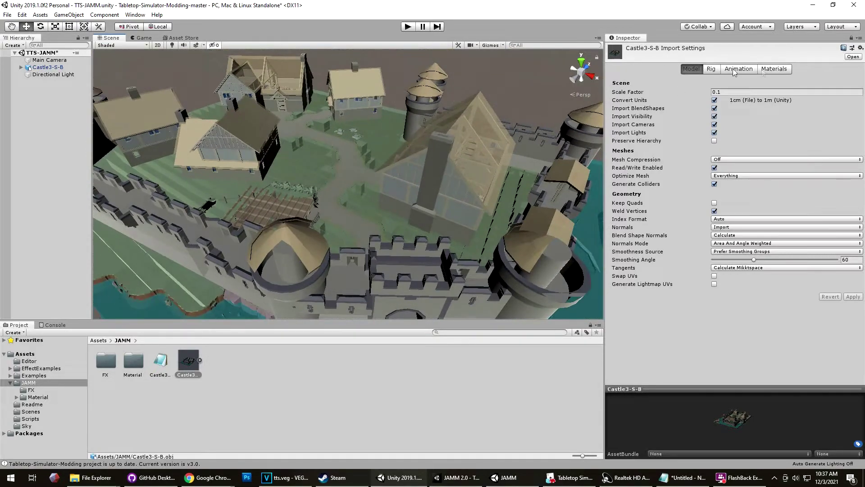
click(775, 69)
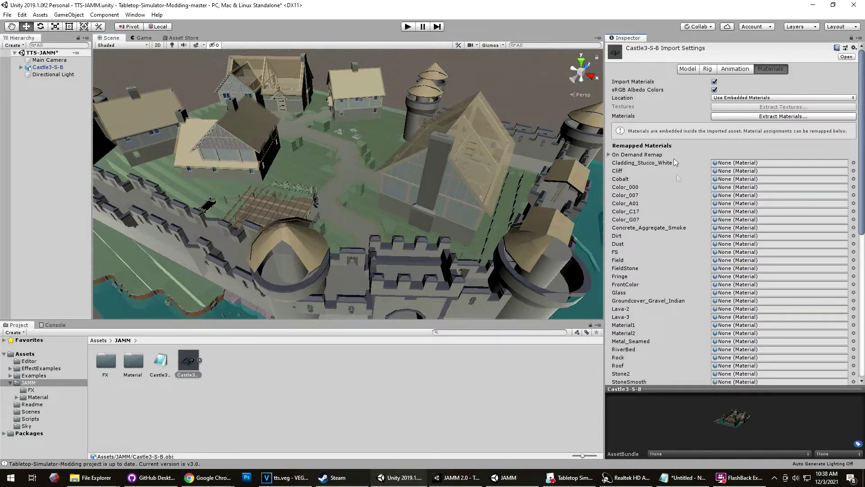
scroll(676, 178, down, 3)
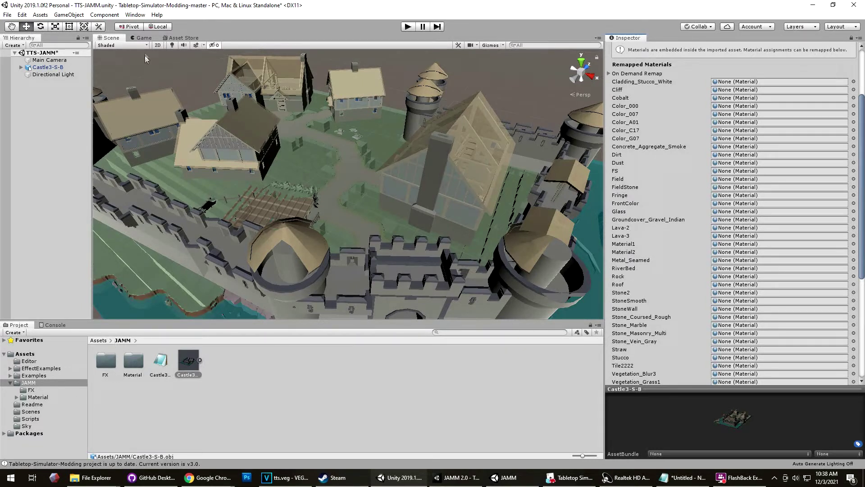
double_click(135, 360)
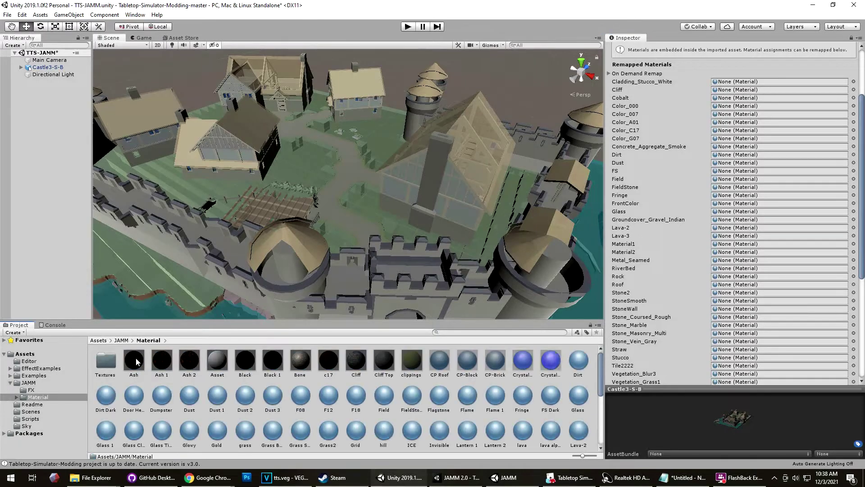
- Drag the Dirt material onto the castle's Dirt slot and apply the remap
drag(198, 320, 208, 215)
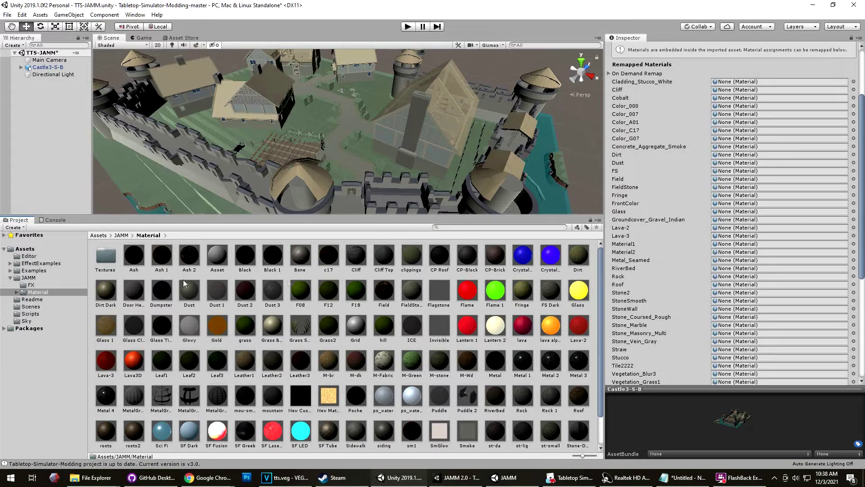
click(578, 257)
drag(579, 257, 726, 156)
scroll(822, 338, down, 5)
click(846, 378)
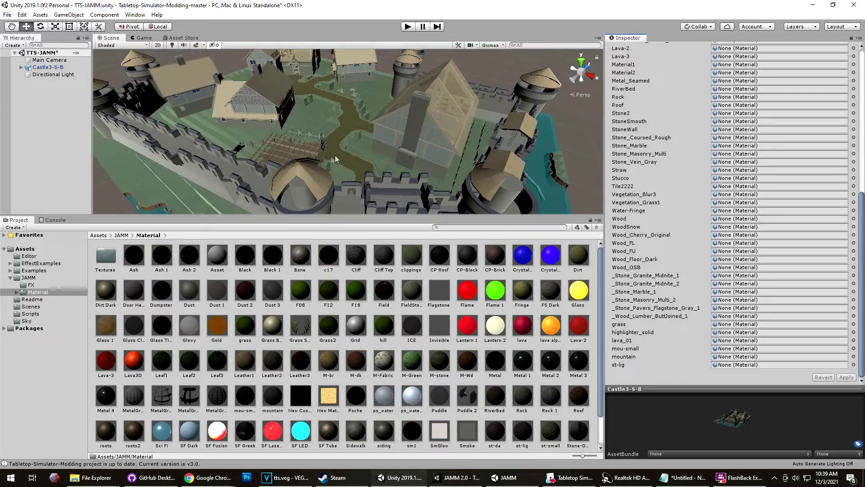
scroll(347, 142, down, 10)
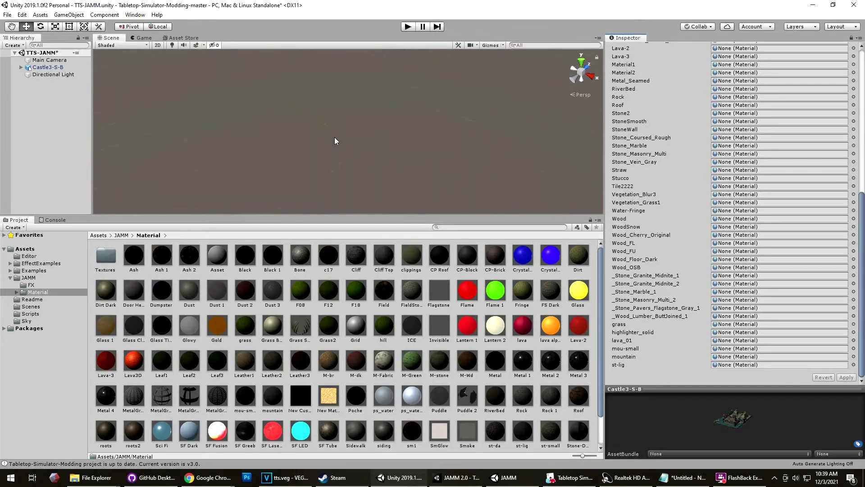
scroll(334, 142, up, 10)
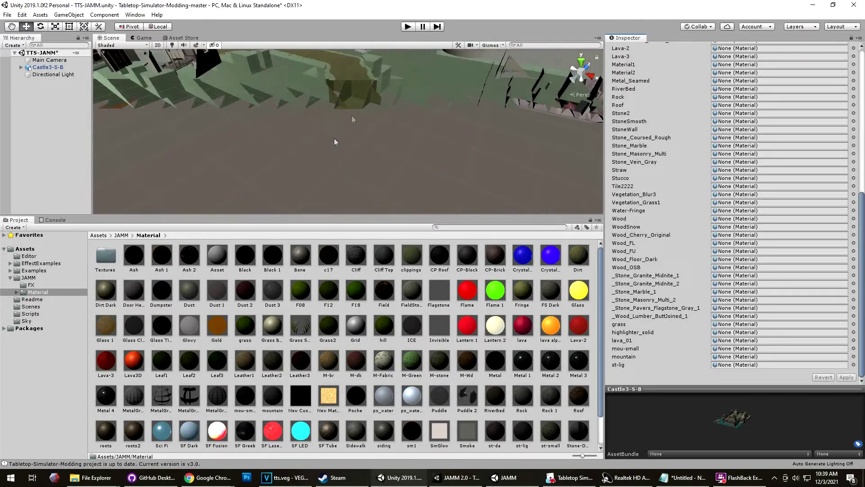
scroll(354, 110, down, 5)
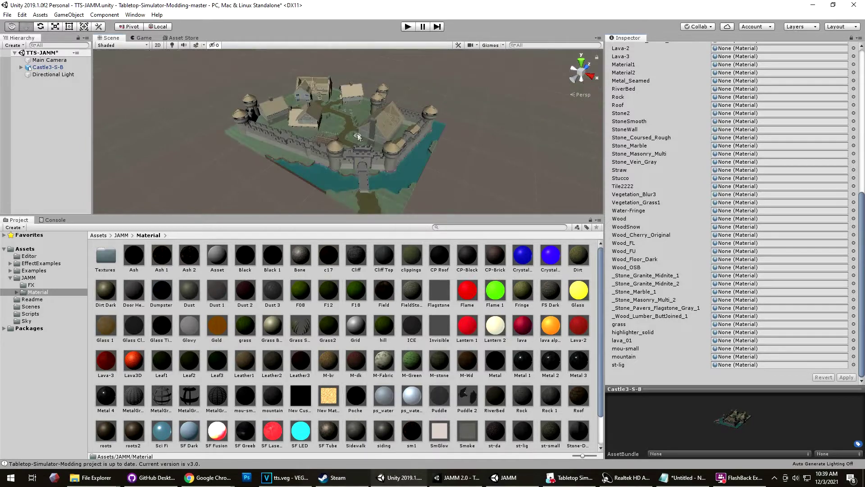
alt+drag(353, 110, 280, 132)
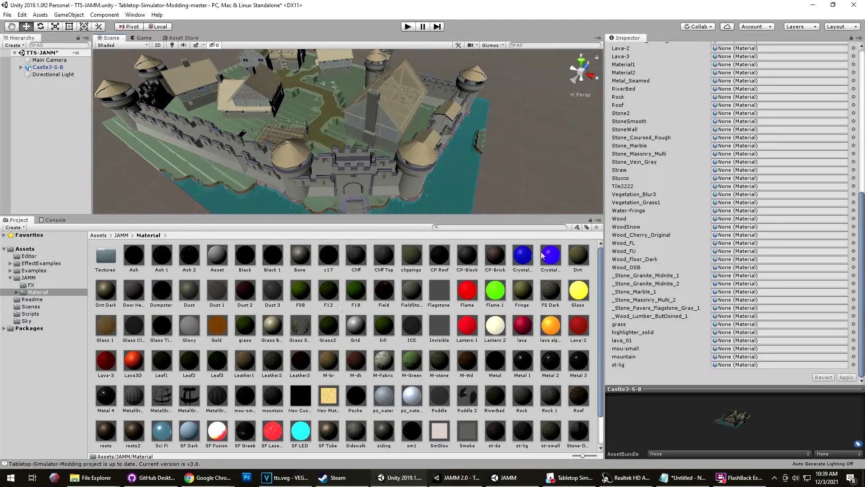
- Assign the Cliff, Dust, FieldStone, Field and Fringe materials to their matching slots
scroll(709, 156, up, 10)
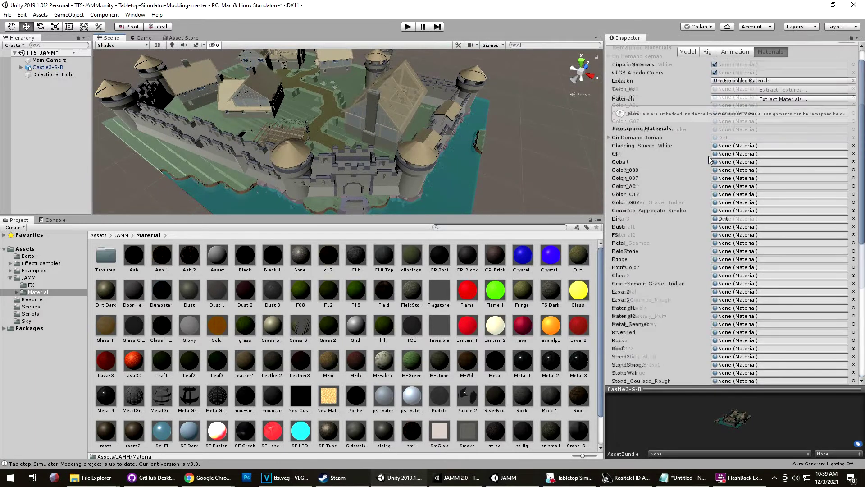
scroll(699, 154, down, 4)
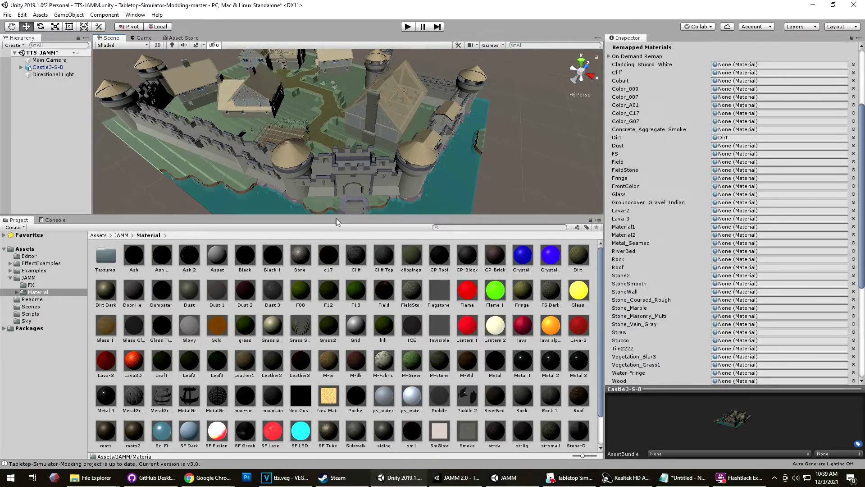
drag(356, 255, 721, 73)
drag(203, 298, 733, 146)
drag(695, 178, 730, 171)
drag(384, 290, 732, 163)
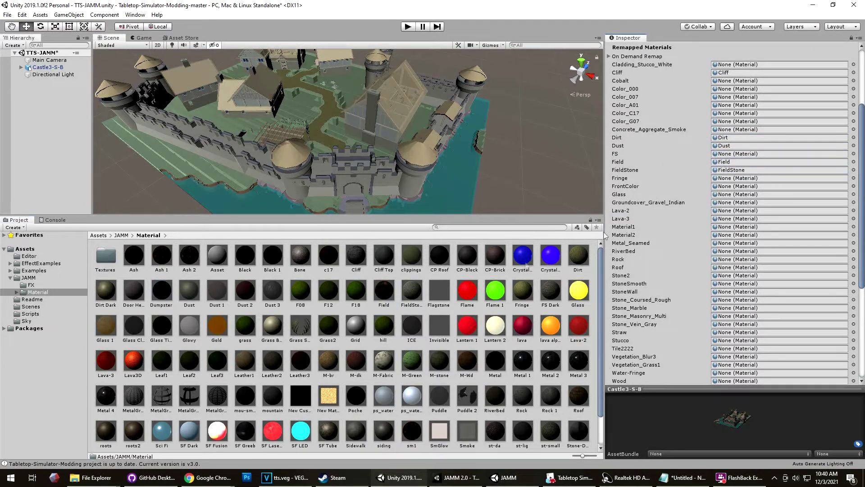
drag(522, 290, 726, 178)
- Assign Glass 1, Lava-2, Lava-3, Rock and Roof materials to their slots
drag(107, 326, 725, 195)
drag(577, 326, 726, 210)
drag(107, 361, 725, 219)
scroll(688, 245, down, 5)
drag(498, 362, 721, 81)
scroll(477, 341, down, 1)
drag(494, 368, 725, 88)
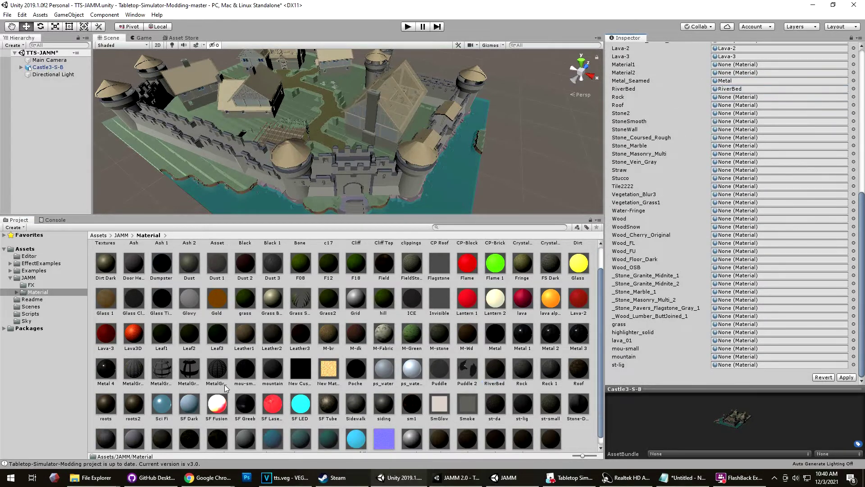
drag(522, 369, 723, 97)
drag(579, 368, 725, 108)
- Assign Stone2, StoneSmooth, Straw, Stucco and Tile2222 to their matching slots
scroll(315, 406, down, 1)
drag(106, 437, 721, 113)
drag(134, 437, 717, 124)
scroll(342, 361, down, 1)
drag(161, 430, 730, 129)
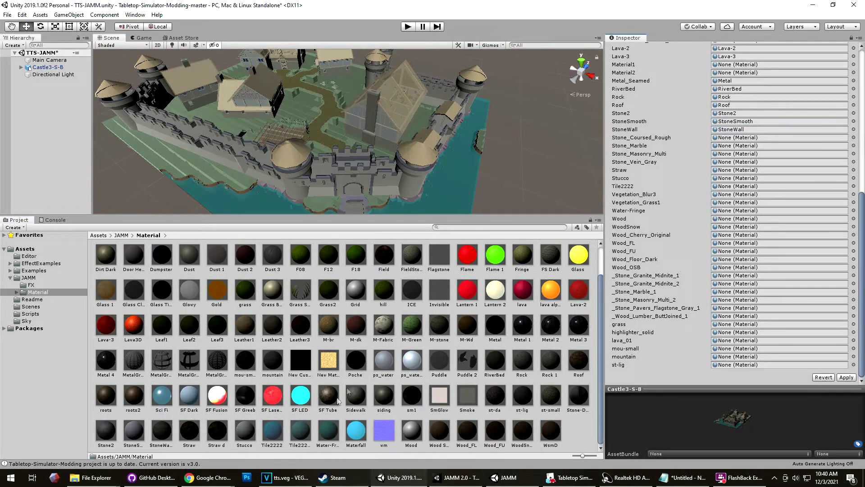
drag(189, 431, 725, 172)
drag(245, 430, 739, 178)
drag(273, 430, 727, 187)
- Map Grass Sway, Water-Fringe, Wood Small, WoodSnow, Wood_FL, Wood_FU and WsmD onto vegetation and wood slots
drag(300, 290, 730, 202)
drag(328, 430, 730, 210)
drag(439, 430, 734, 219)
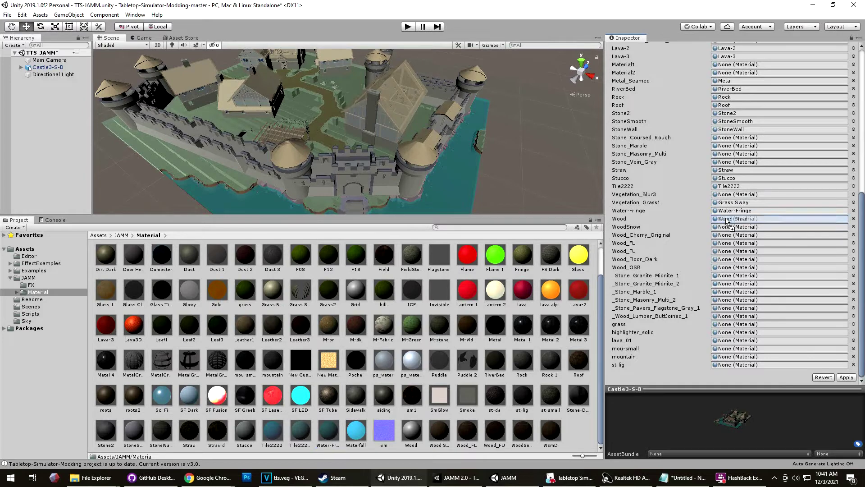
drag(523, 431, 734, 226)
drag(439, 431, 723, 235)
drag(467, 431, 716, 244)
drag(495, 430, 716, 251)
drag(550, 431, 715, 260)
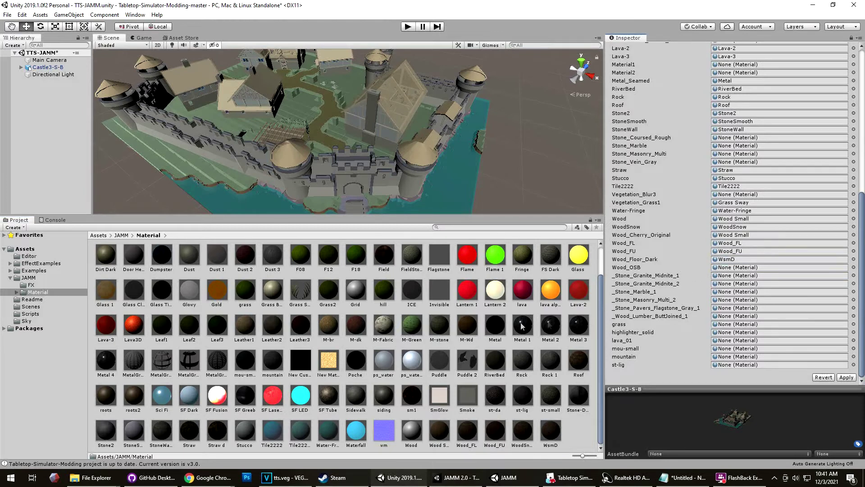
- Assign grass, lava alpha (to lava_01), mountain and st-lig to their slots
drag(246, 292, 744, 324)
drag(547, 293, 744, 341)
drag(259, 362, 734, 348)
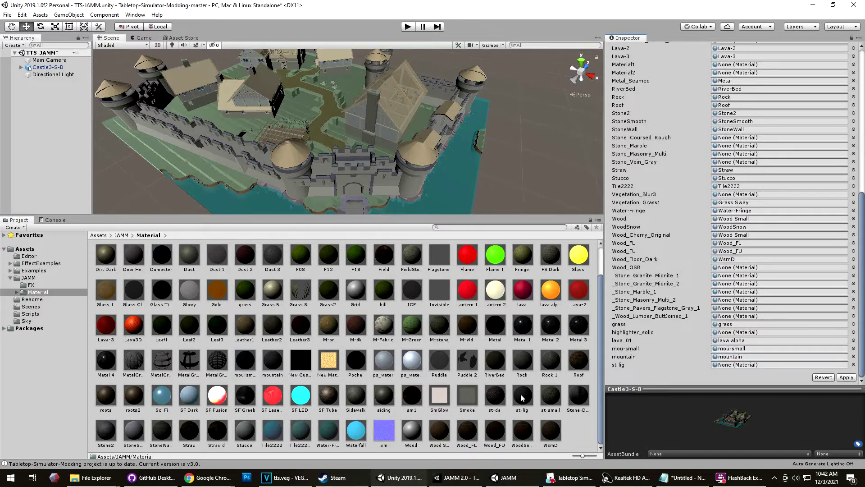
drag(520, 393, 730, 365)
drag(629, 284, 642, 299)
- Apply the material remap and fly the enlarged Scene view into the textured village street
click(846, 378)
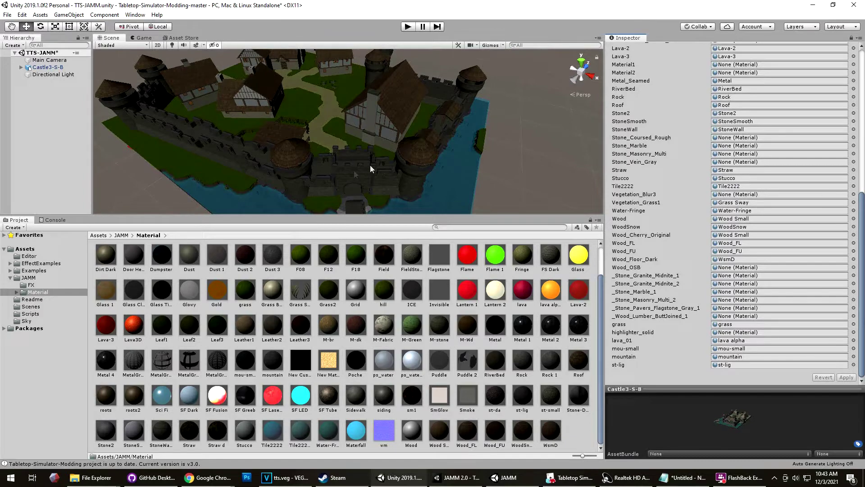
middle_drag(341, 153, 324, 186)
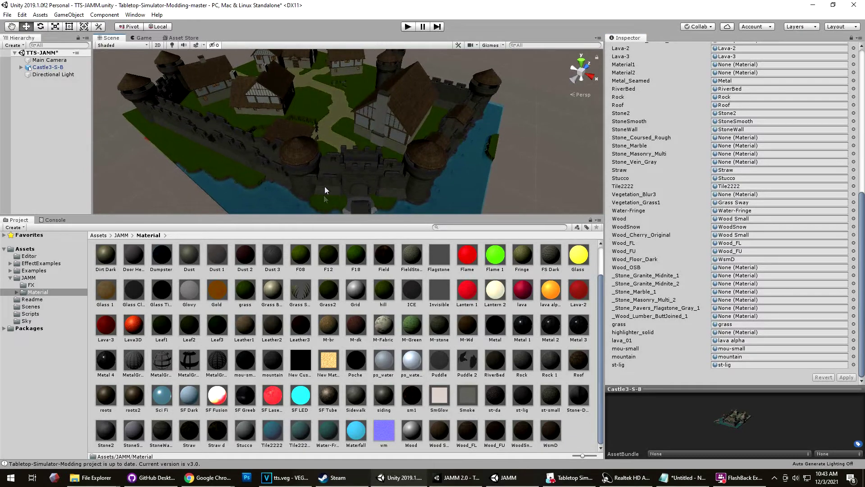
drag(330, 215, 332, 387)
right_drag(331, 387, 59, 253)
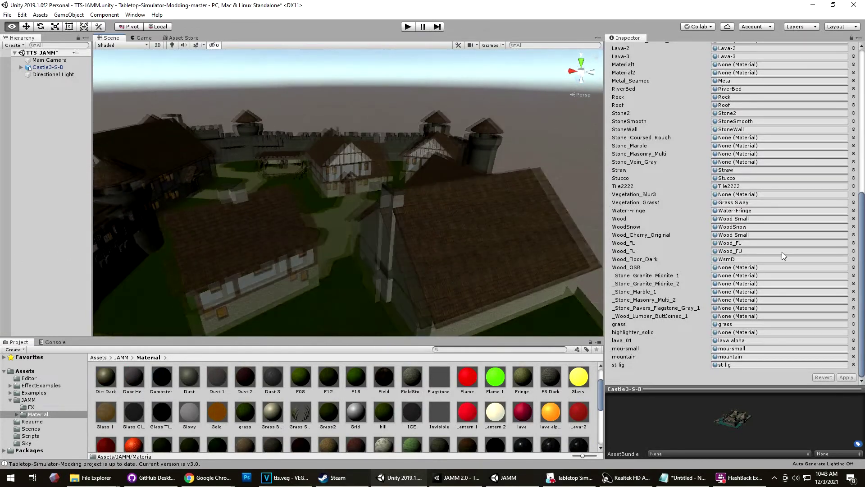
right_drag(783, 255, 831, 248)
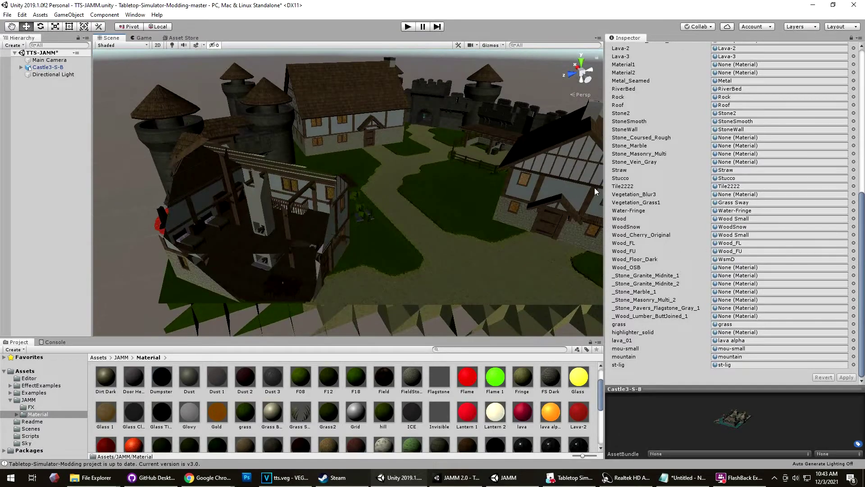
click(361, 208)
- Select Grass_Mesh through Grass_Mesh_(14) and give them the Grass Sway material
click(358, 208)
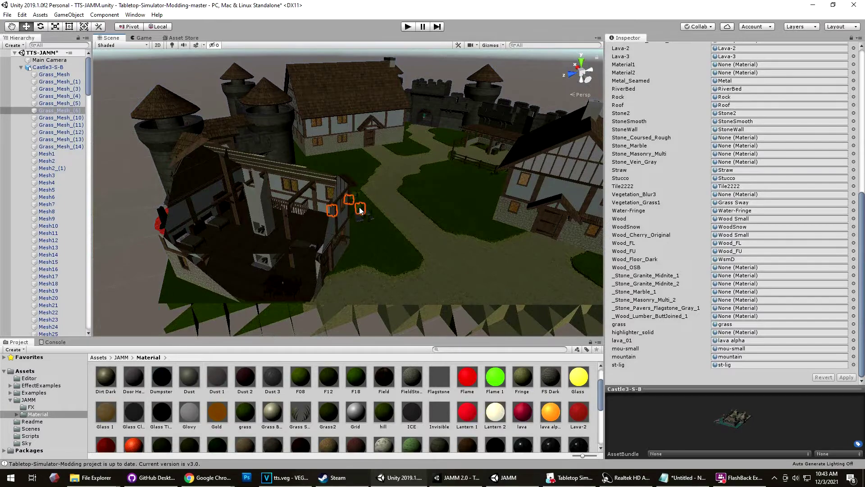
key(f)
alt+drag(399, 222, 361, 190)
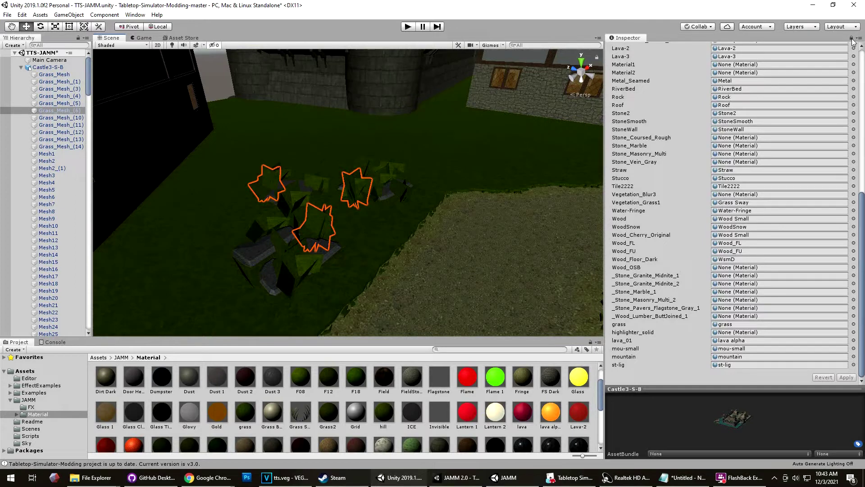
click(314, 244)
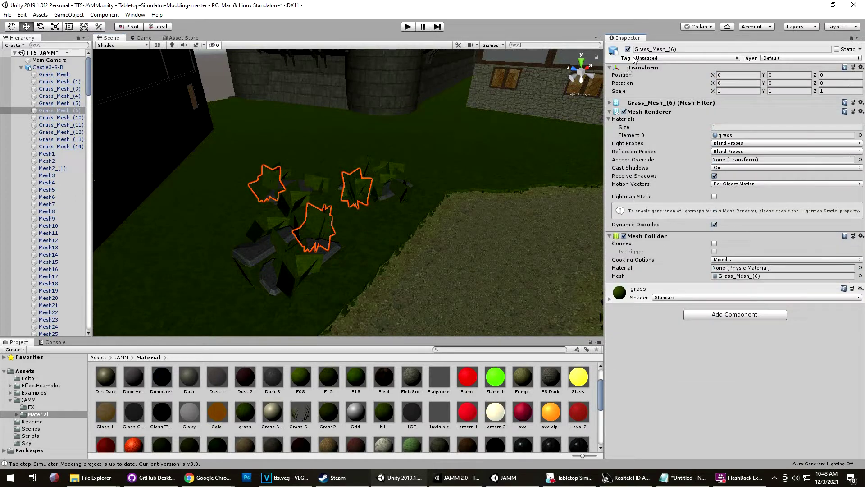
click(47, 74)
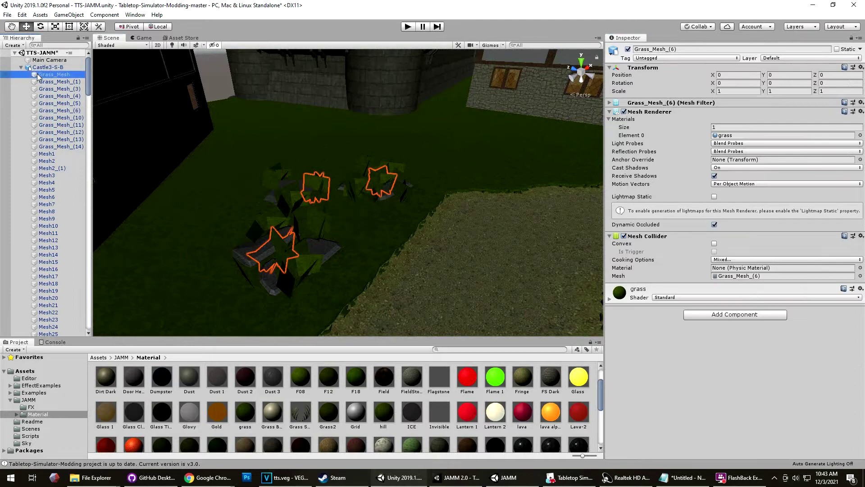
shift+click(53, 147)
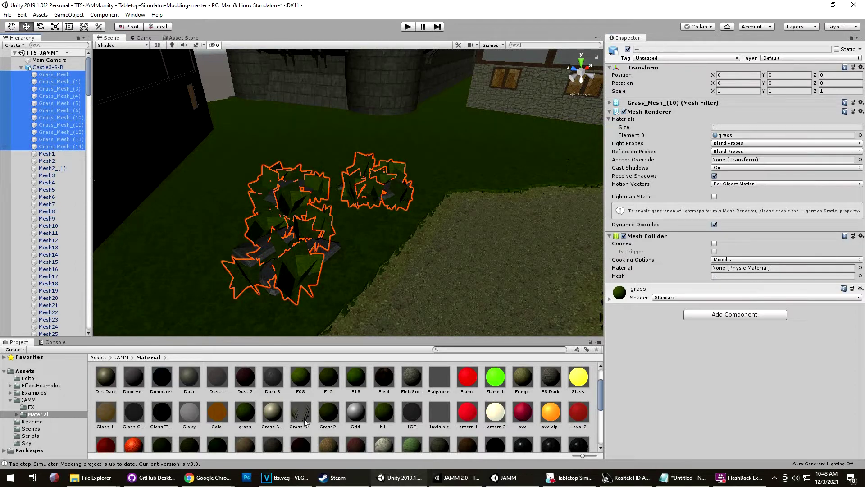
drag(300, 417, 697, 394)
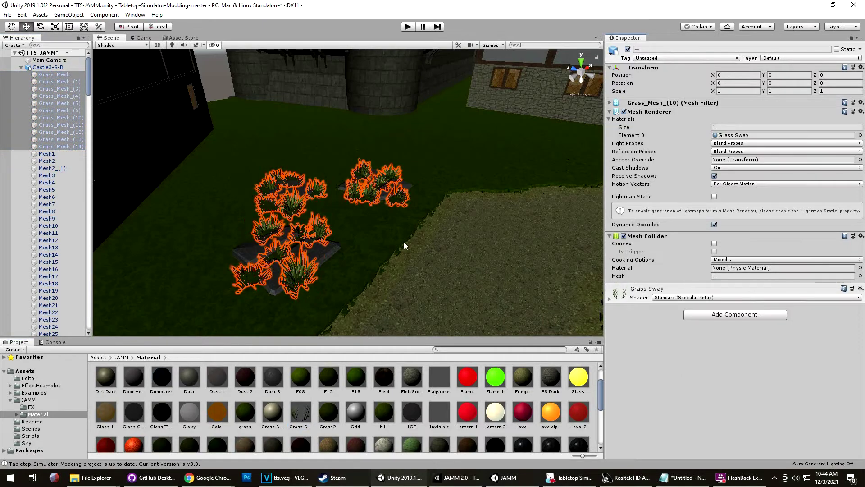
- Fly the Scene camera out to an overview of the fully textured castle
click(423, 252)
right_drag(422, 253, 166, 290)
key(w)
key(e)
key(s)
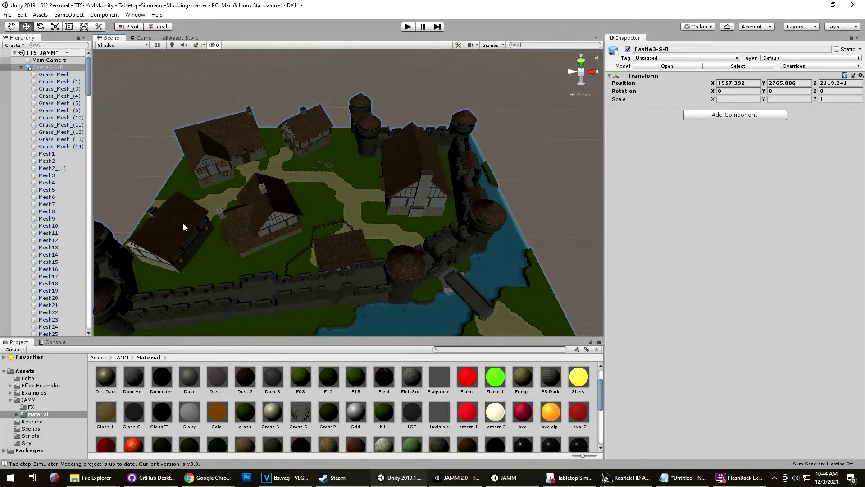
click(20, 67)
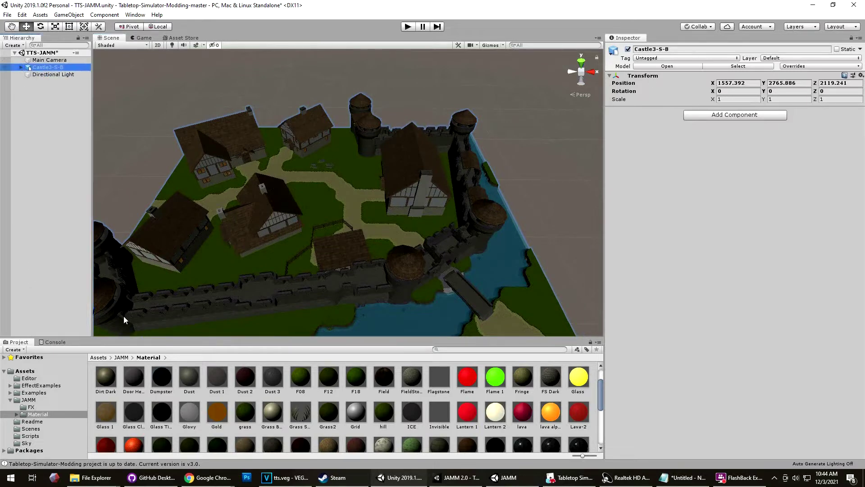
- Drag Castle3-S-B from the Hierarchy into Assets/JAMM to save it as an original prefab
click(122, 358)
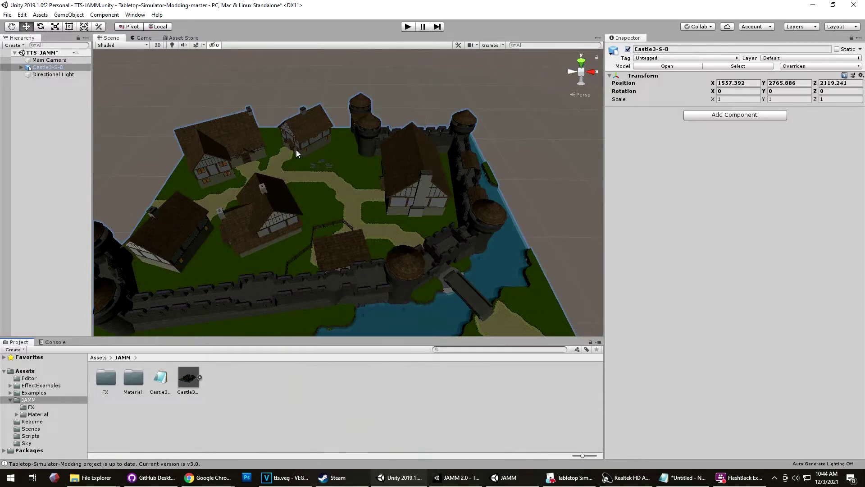
click(302, 388)
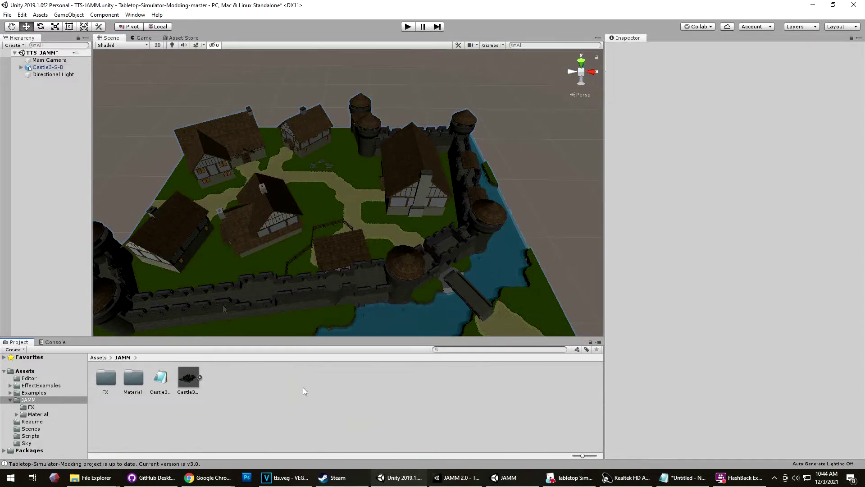
click(47, 68)
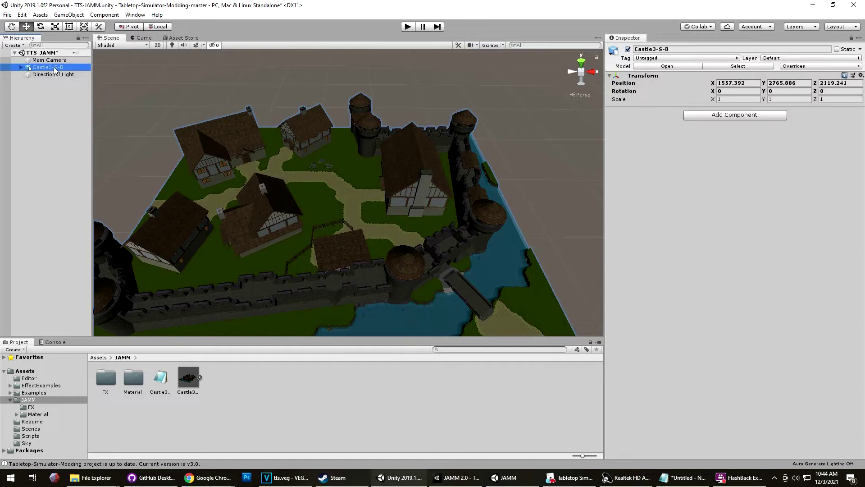
drag(55, 70, 262, 392)
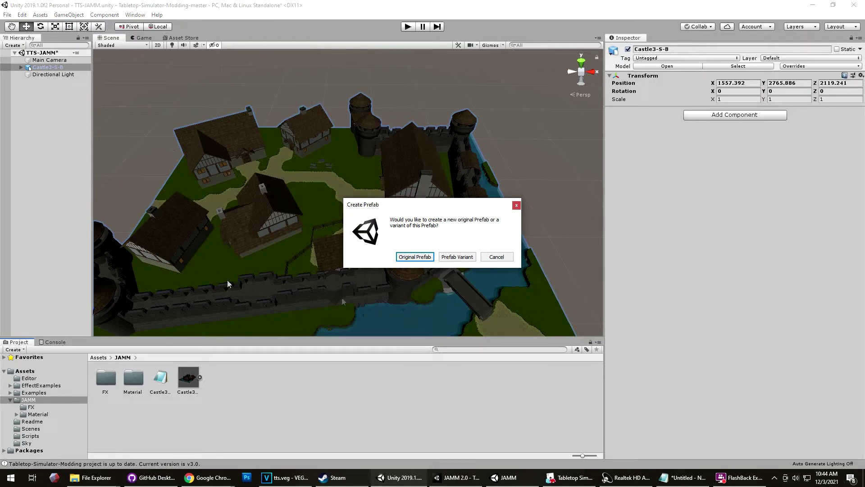
click(415, 257)
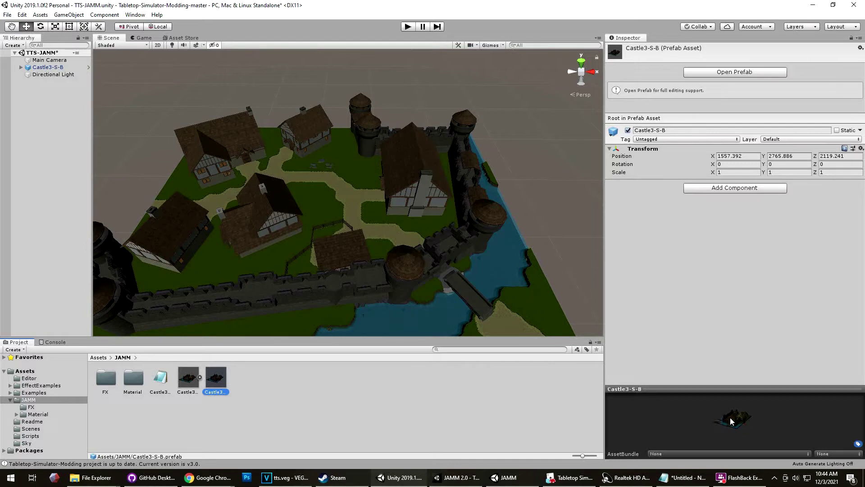
- Assign the Castle3-S-B prefab to a new 'castle new' AssetBundle with the unity3d variant
click(659, 453)
click(670, 441)
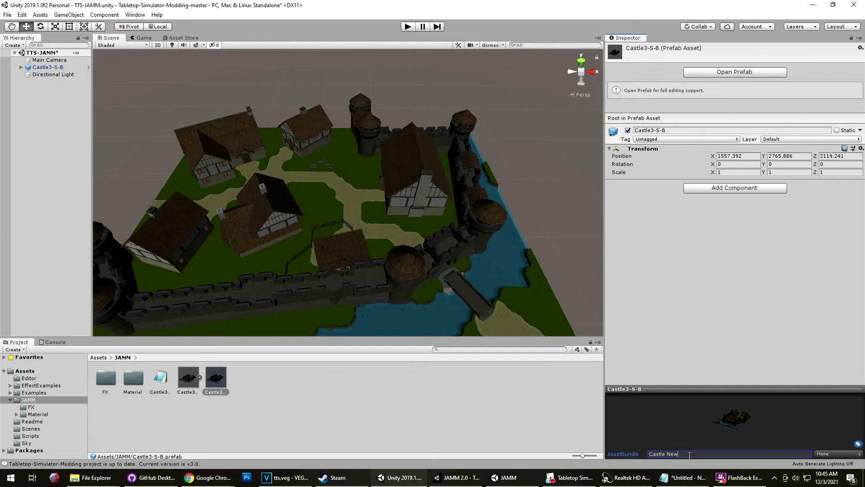
key(Return)
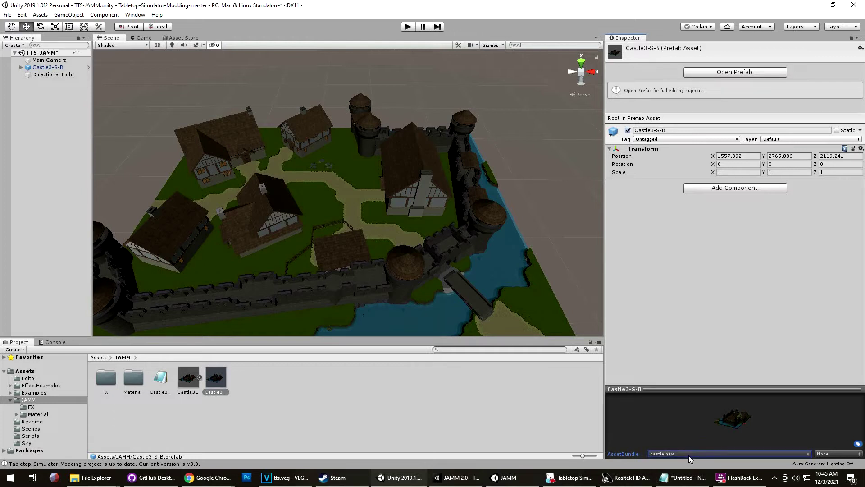
click(836, 453)
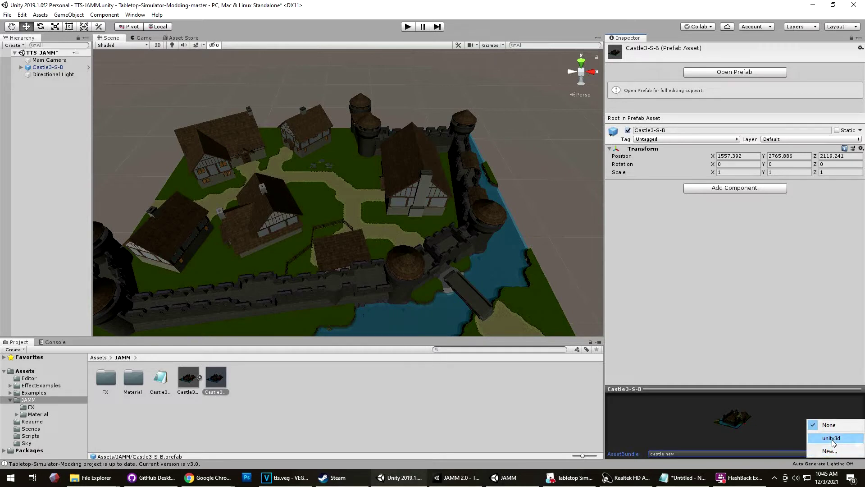
click(833, 438)
click(837, 453)
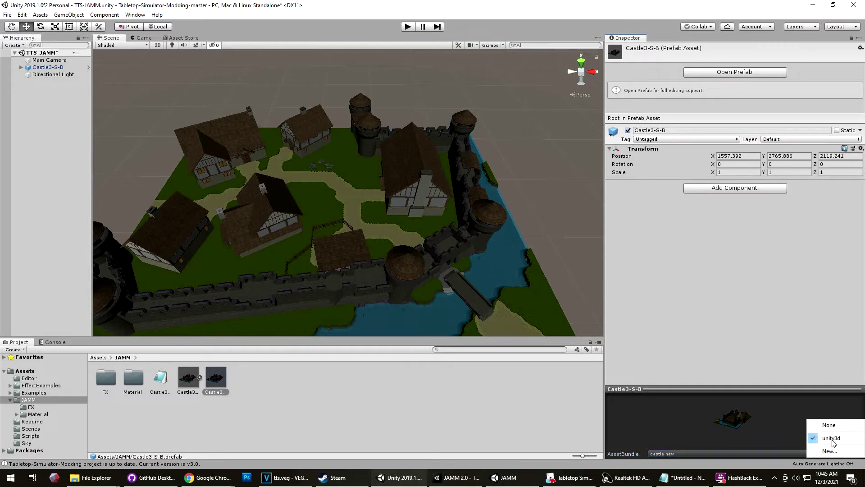
click(792, 434)
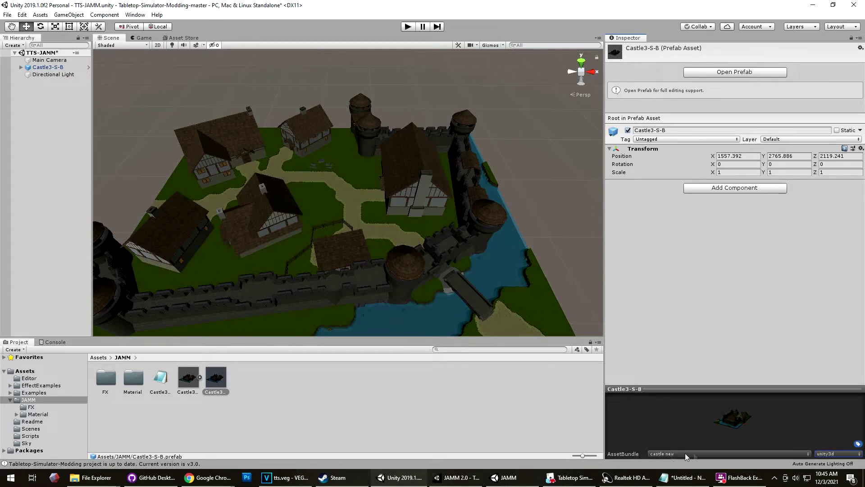
click(47, 17)
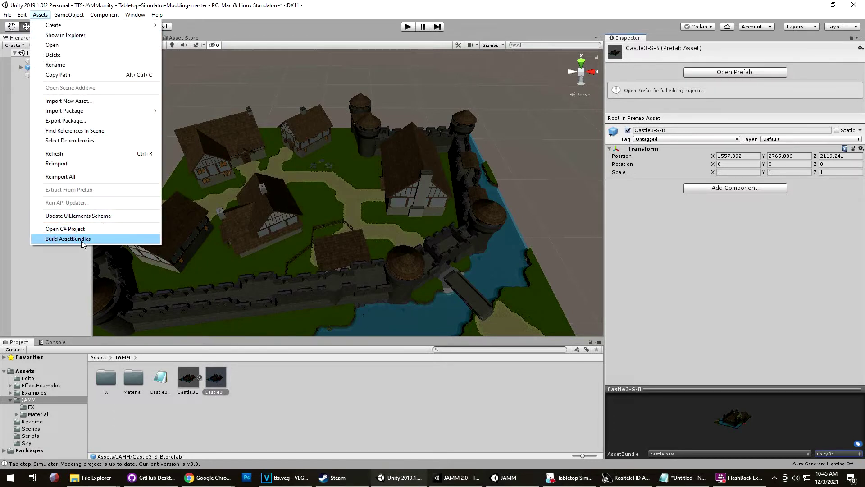
- Run Assets > Build AssetBundles to write the castle bundle to the AssetBundles folder
click(40, 14)
click(7, 14)
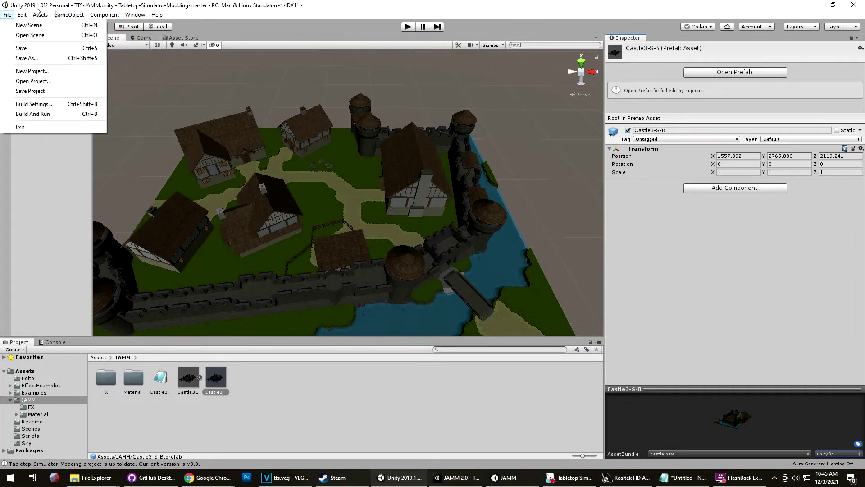
click(40, 14)
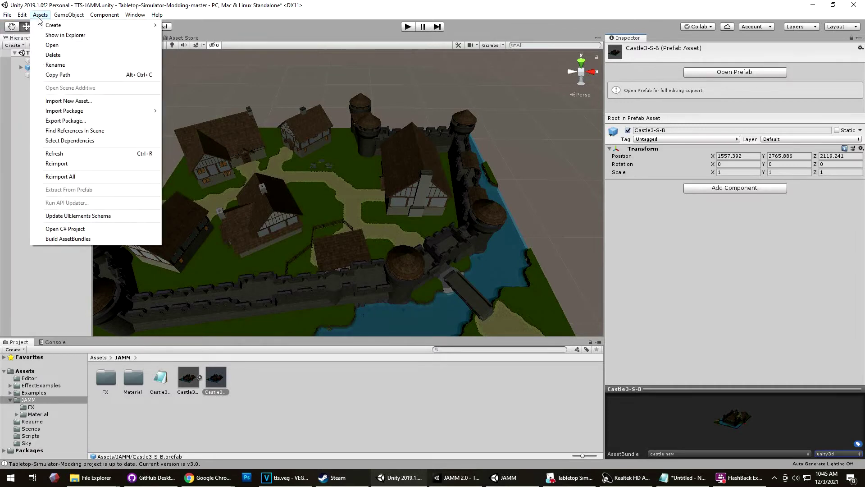
click(72, 239)
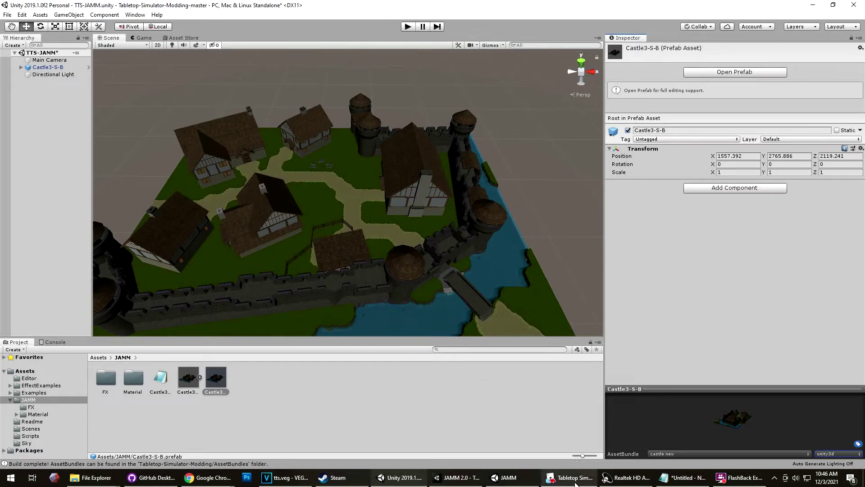
click(333, 478)
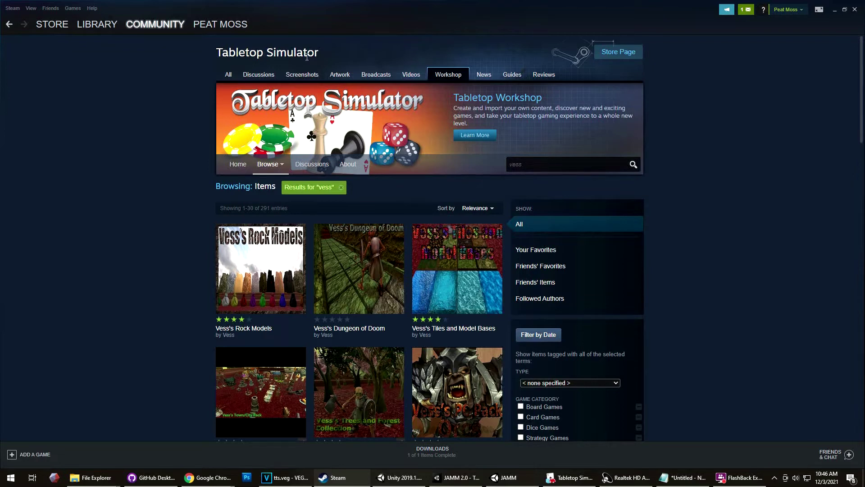
- Browse Steam's Tabletop Simulator Workshop results for 'vess', then return to Tabletop Simulator
mouse_move(281, 233)
scroll(280, 233, down, 1)
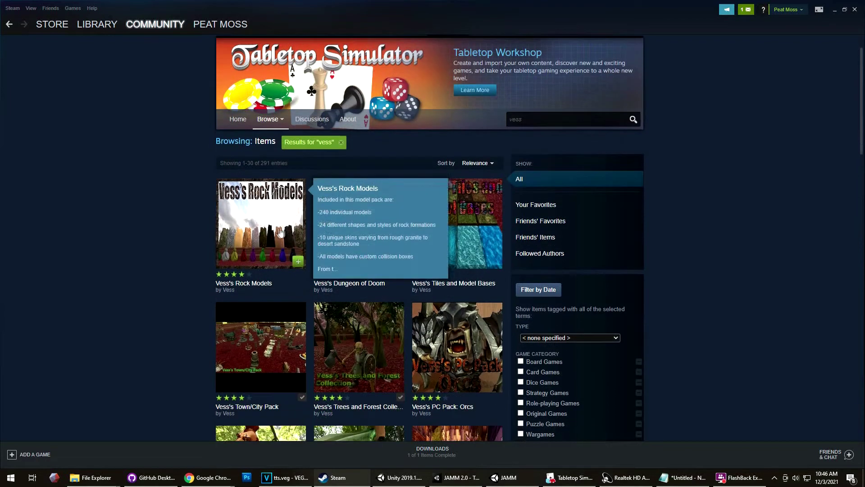
mouse_move(356, 345)
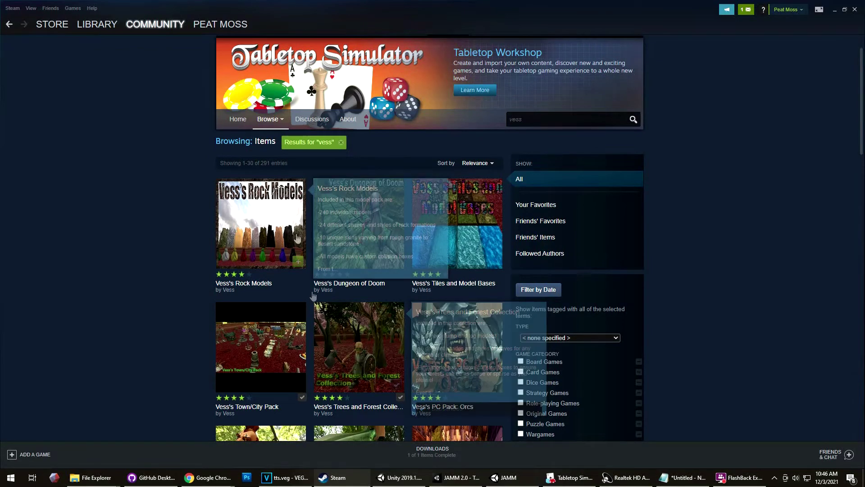
mouse_move(239, 203)
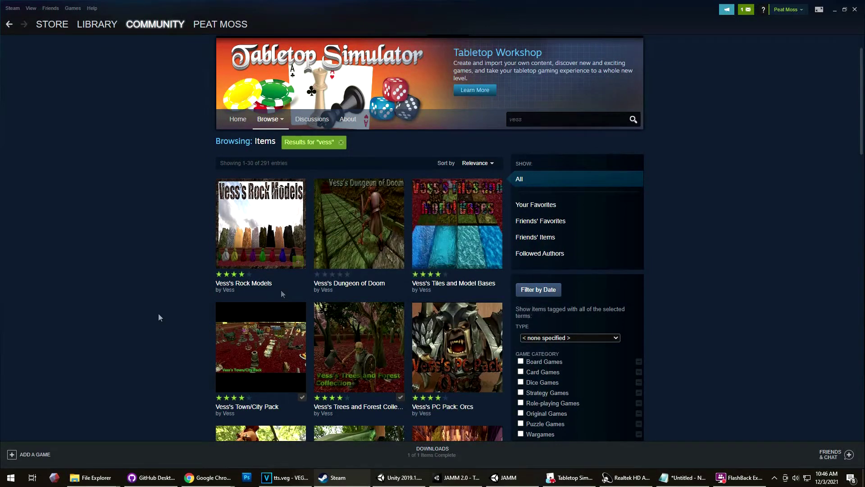
scroll(145, 314, down, 2)
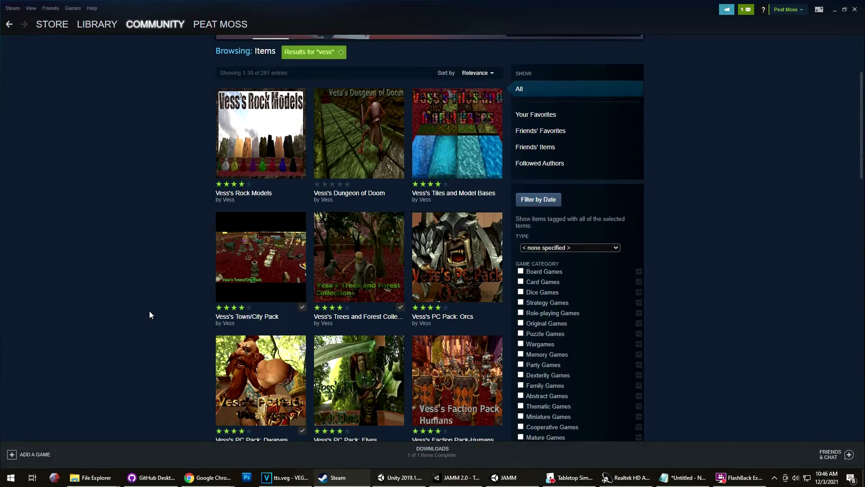
scroll(150, 315, up, 1)
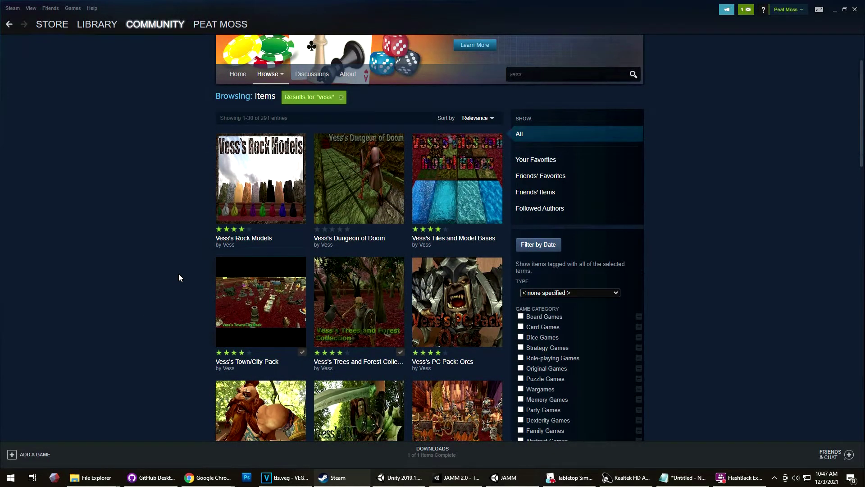
scroll(179, 274, down, 4)
scroll(179, 274, up, 3)
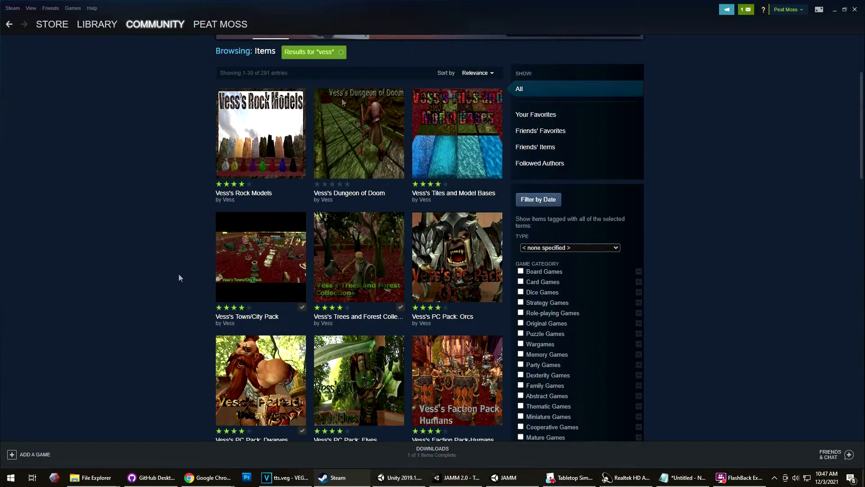
key(alt+Tab)
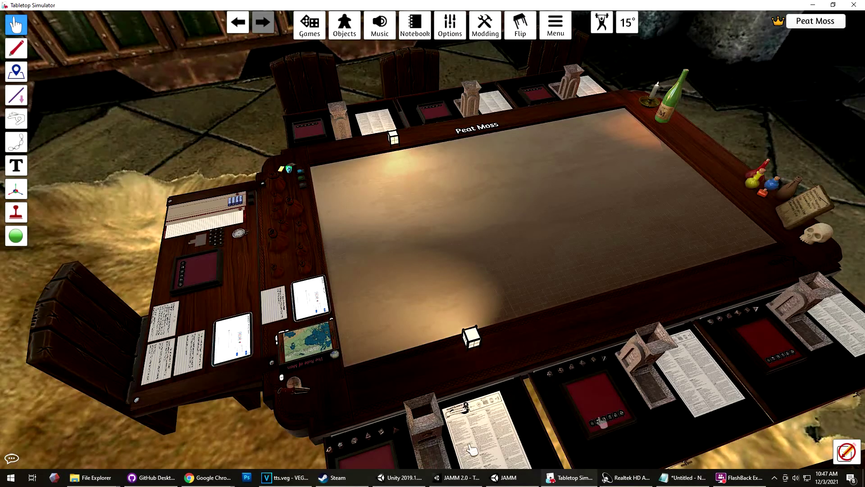
- Place a Components > Custom > AssetBundle object on the table
click(653, 353)
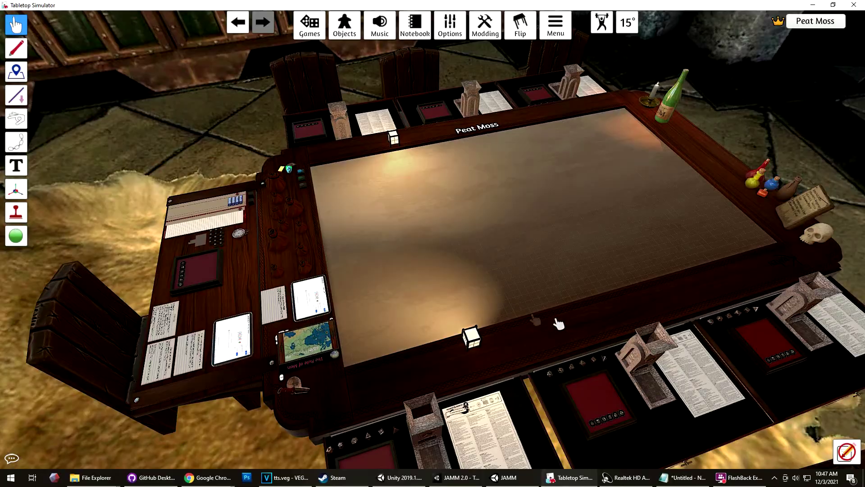
right_drag(558, 323, 427, 83)
scroll(492, 322, down, 5)
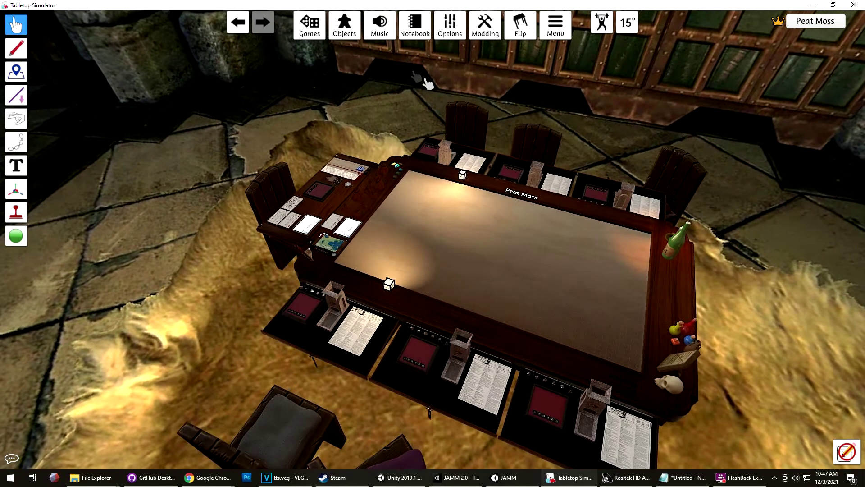
click(349, 36)
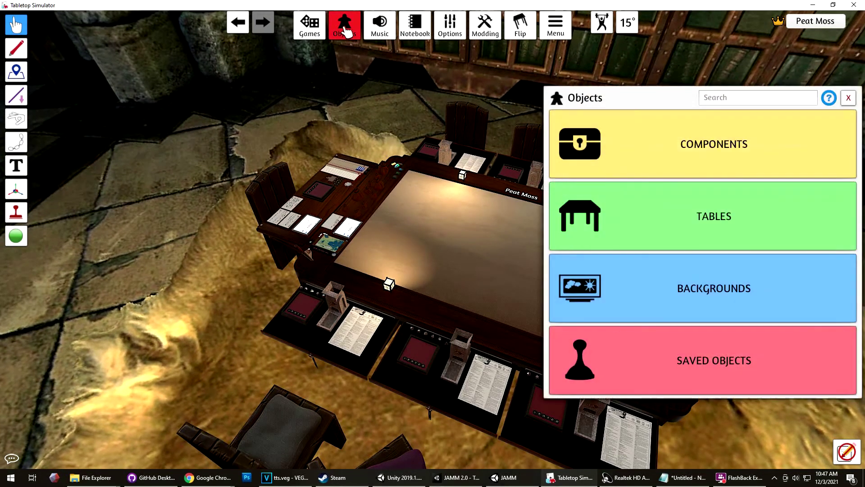
click(716, 165)
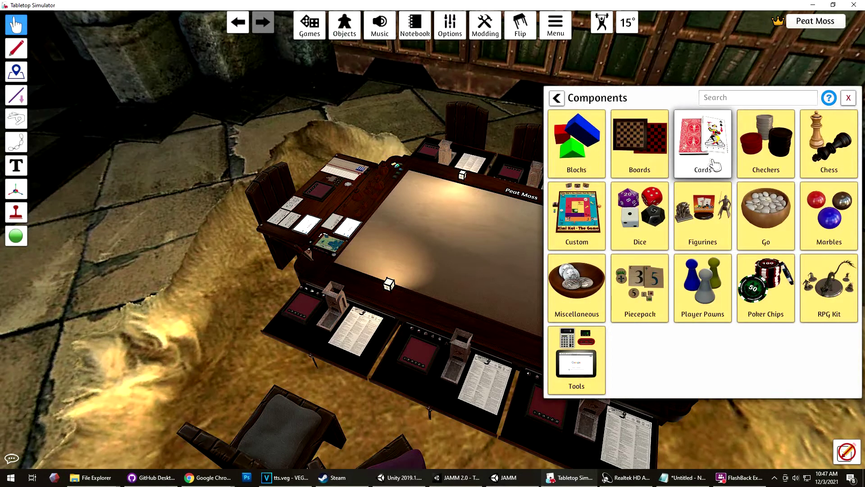
click(573, 228)
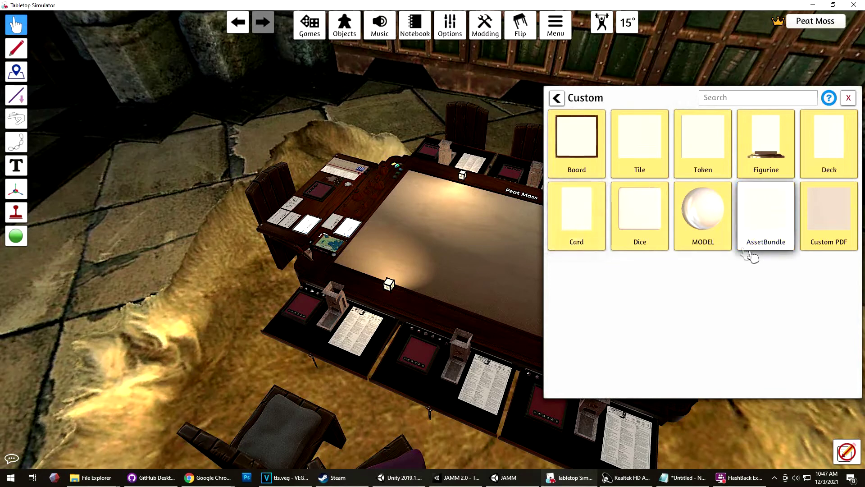
click(770, 231)
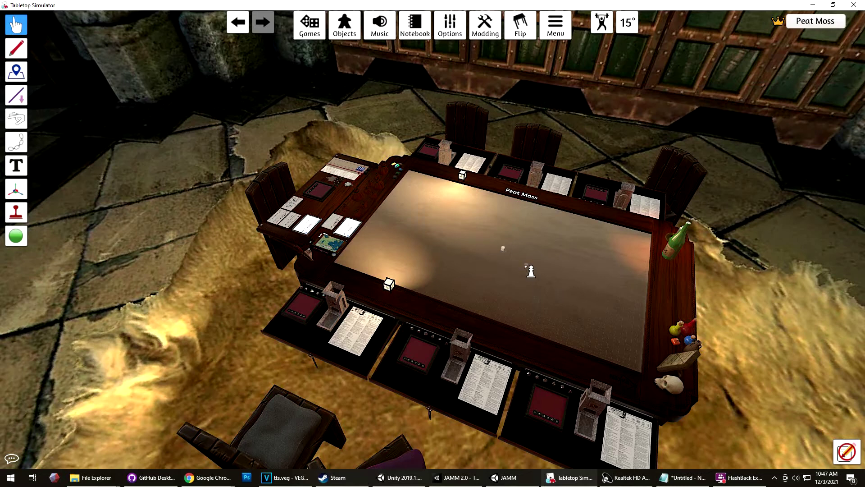
click(531, 271)
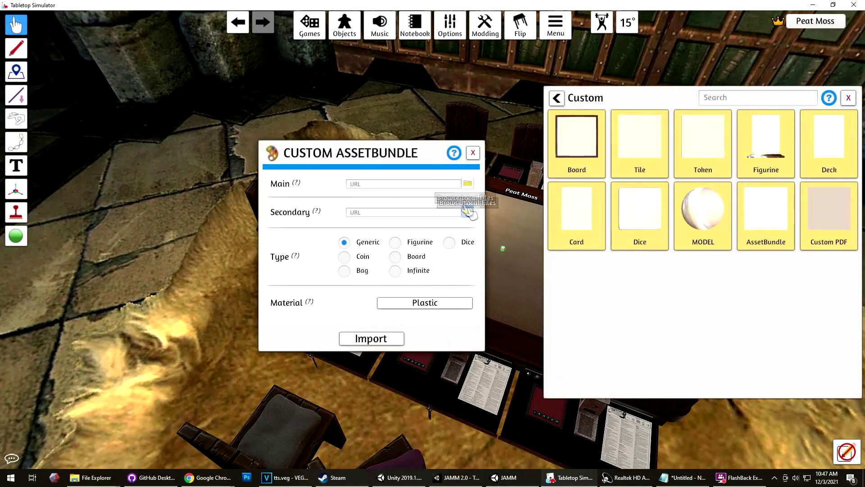
- Load castle new.unity3d from local disk as the main bundle, set material to Wood, and import
mouse_move(291, 186)
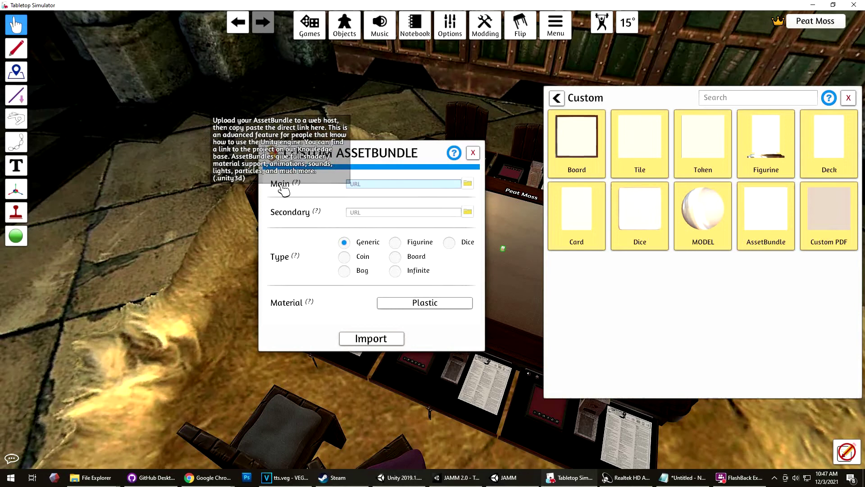
click(469, 185)
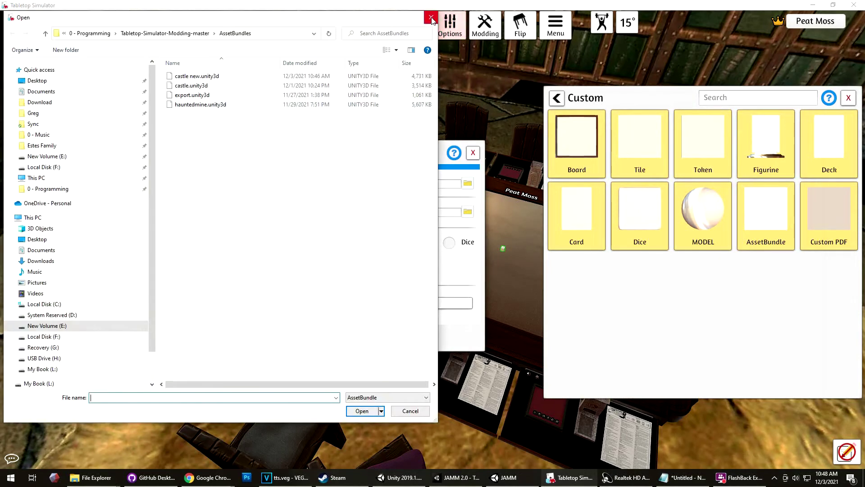
click(225, 78)
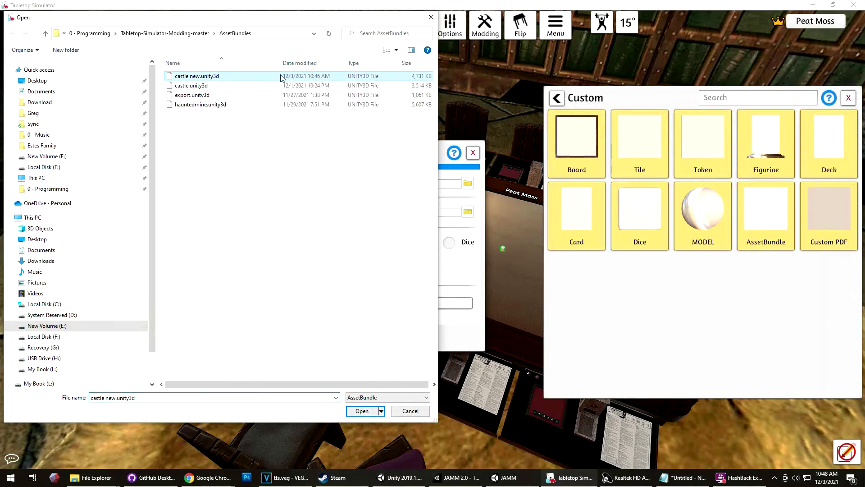
click(363, 411)
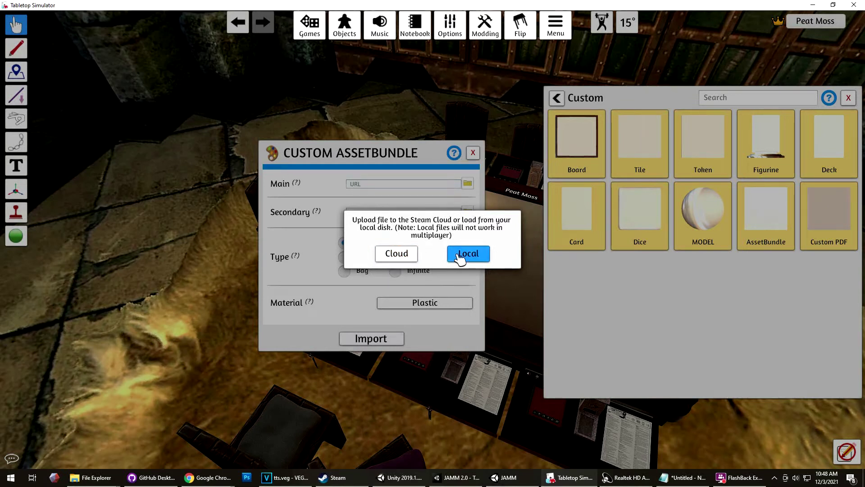
click(459, 258)
mouse_move(319, 220)
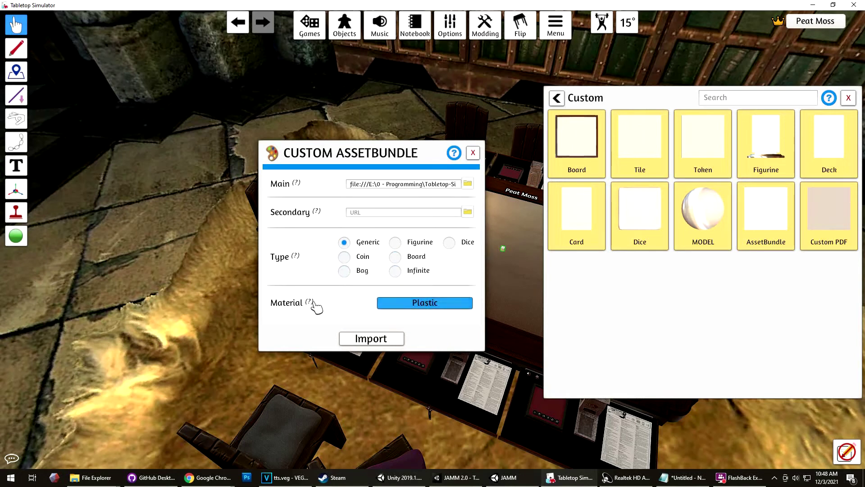
mouse_move(310, 302)
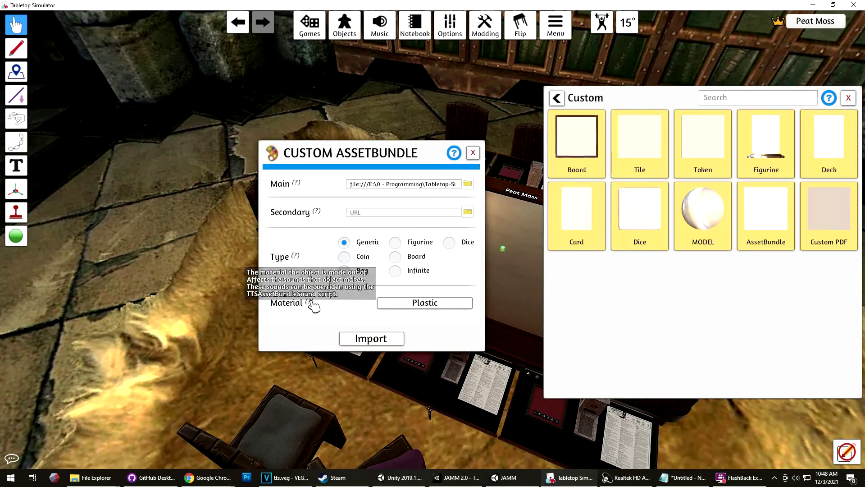
click(404, 306)
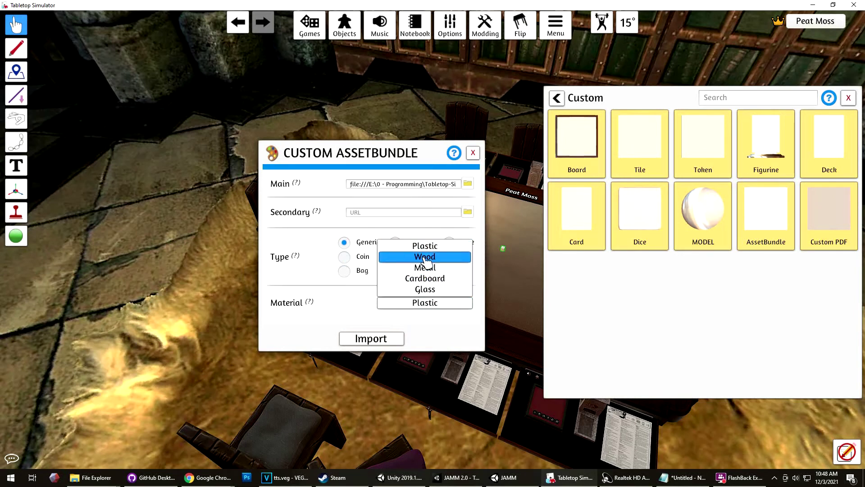
click(424, 257)
click(370, 339)
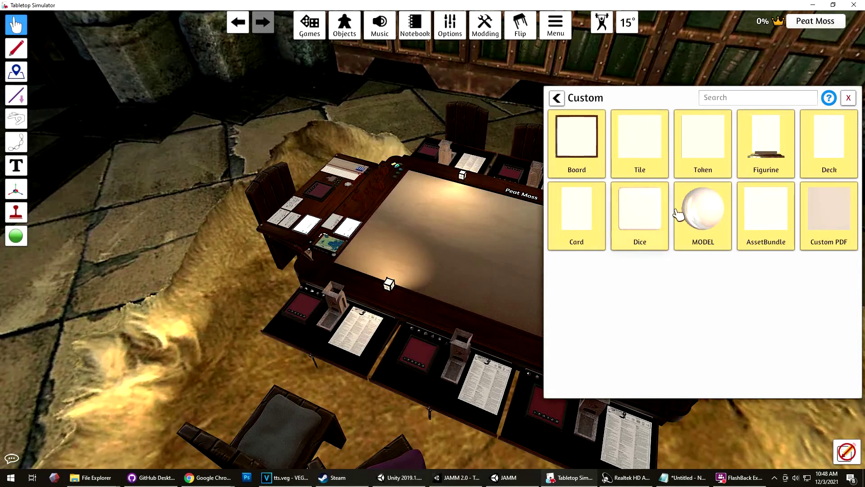
click(848, 99)
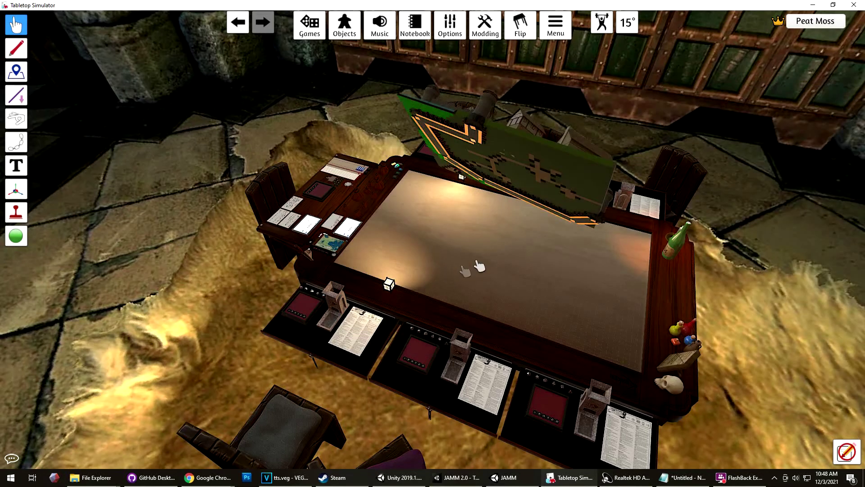
- Move the castle to the table centre and scale it up several steps
drag(532, 226, 573, 238)
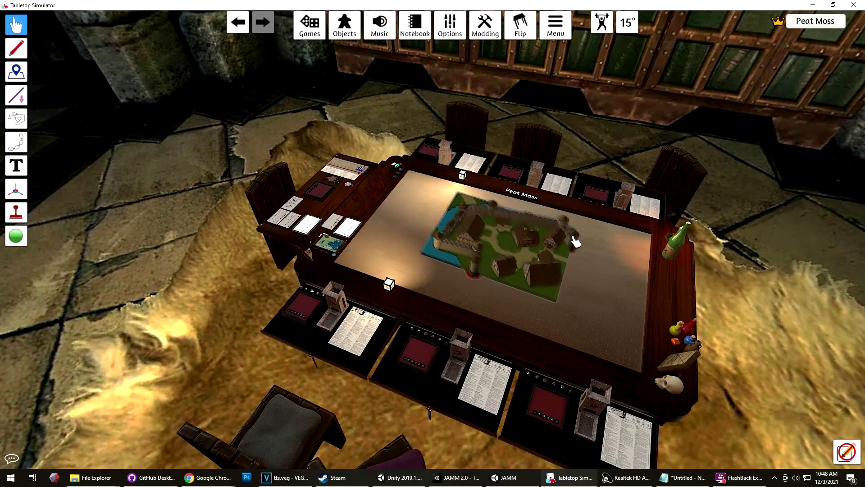
right_click(511, 251)
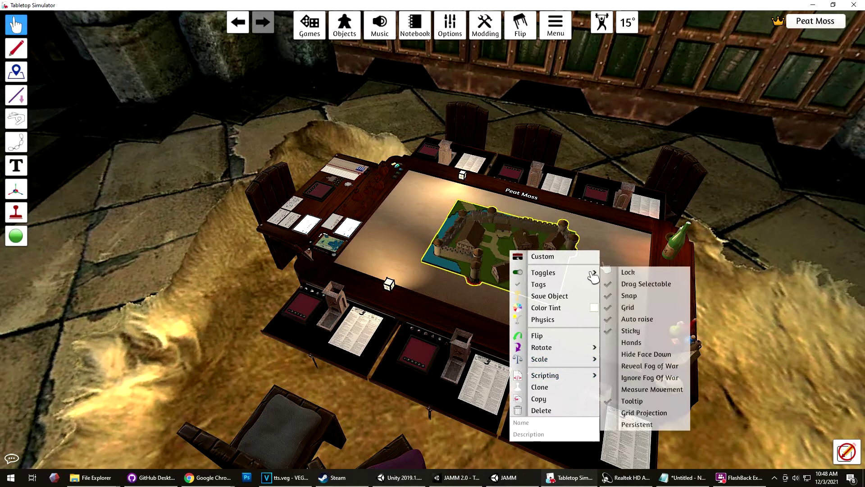
mouse_move(579, 363)
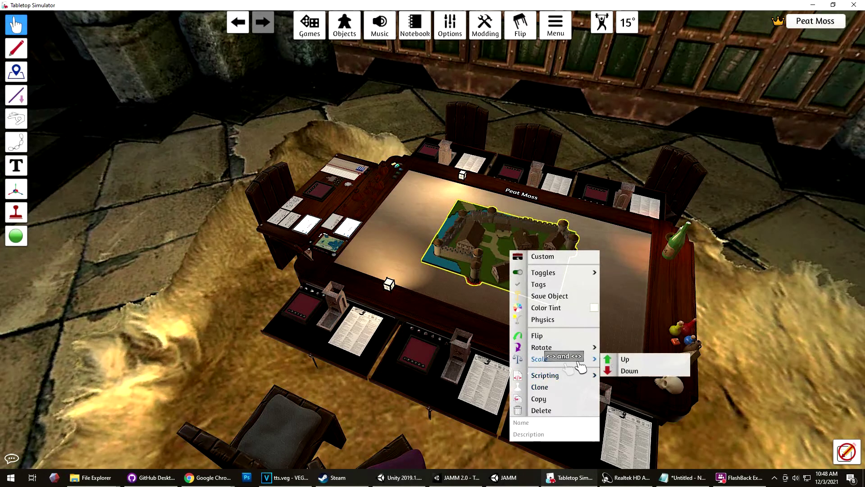
click(613, 361)
key(plus)
key(plus)
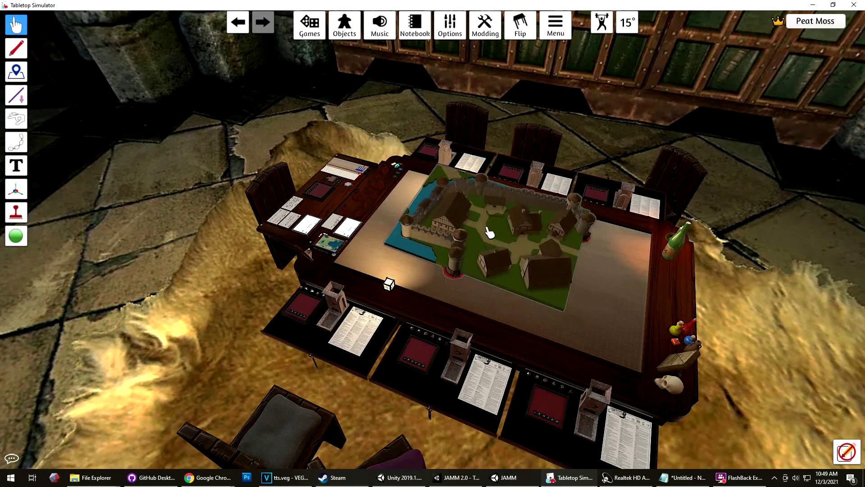
right_click(489, 232)
mouse_move(522, 339)
click(614, 338)
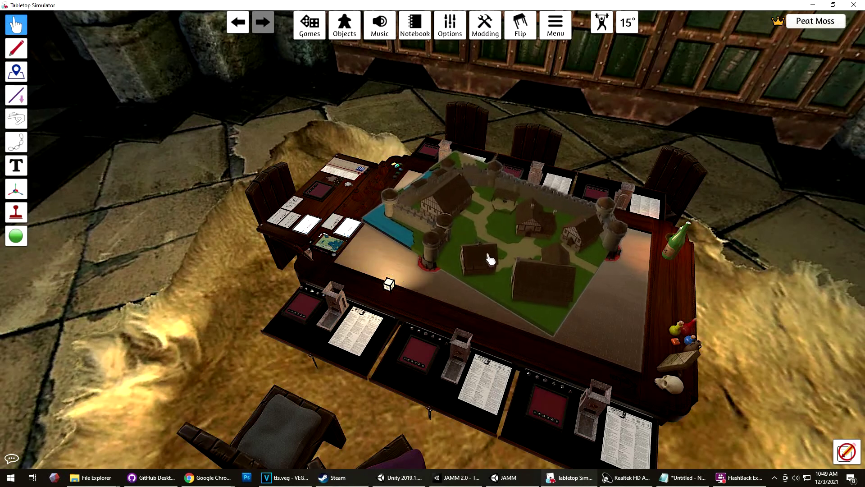
key(plus)
- Keep adjusting the castle's scale until it spans nearly the whole table surface
right_click(487, 244)
mouse_move(536, 351)
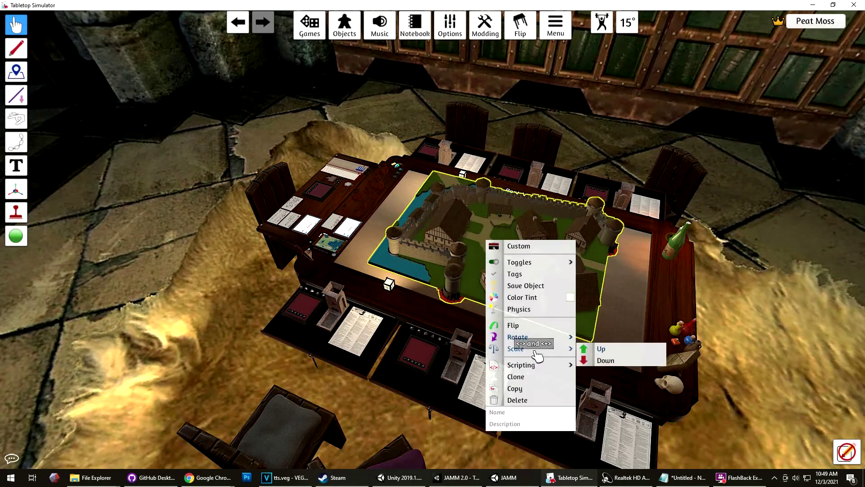
click(601, 348)
right_click(500, 255)
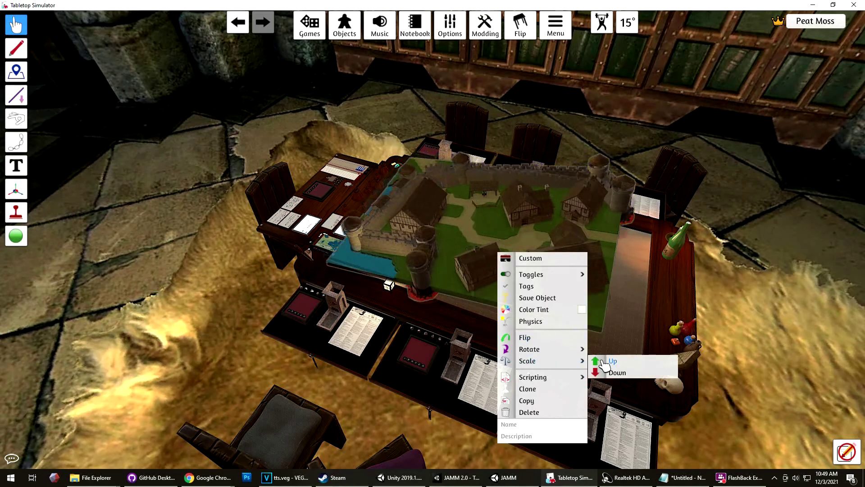
click(611, 361)
key(plus)
key(plus)
key(plus)
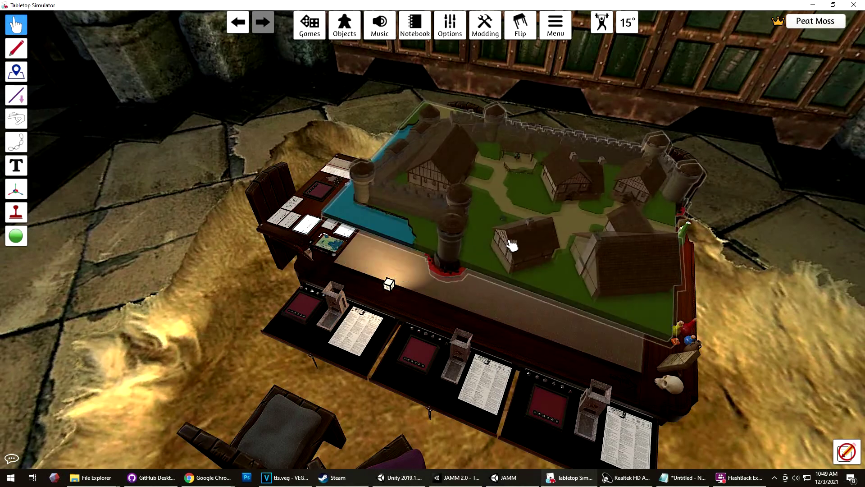
right_click(496, 249)
mouse_move(582, 358)
click(613, 369)
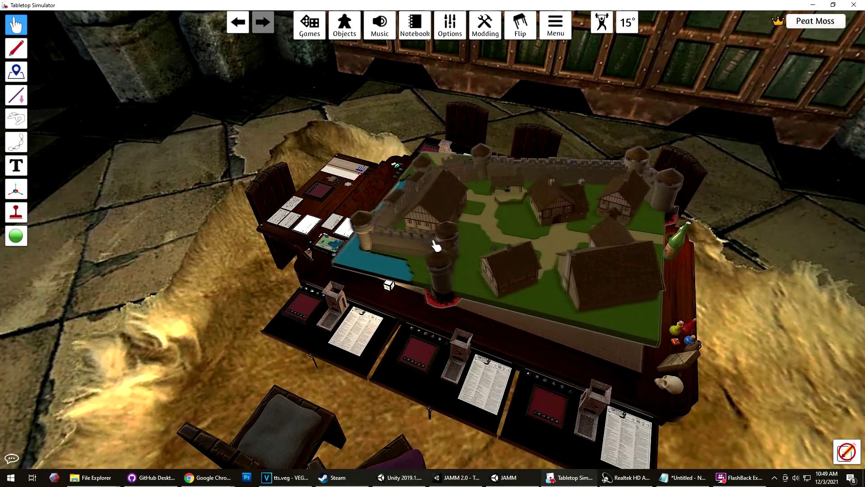
key(plus)
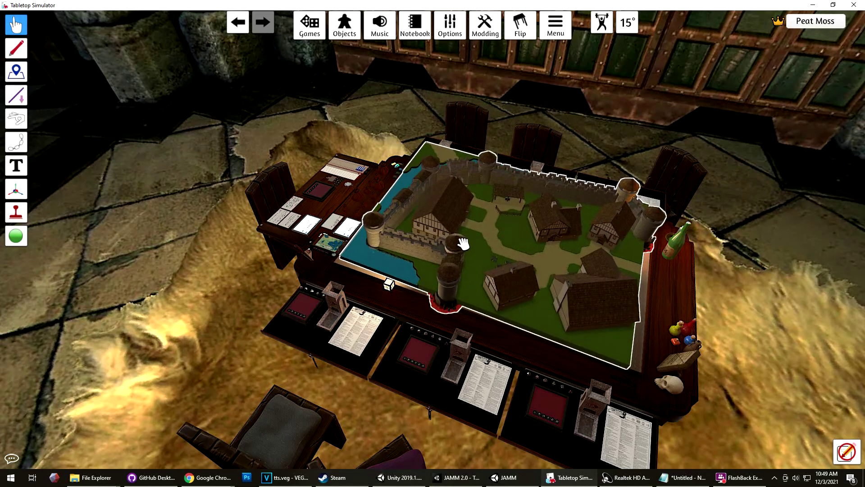
right_click(508, 253)
mouse_move(581, 360)
click(612, 361)
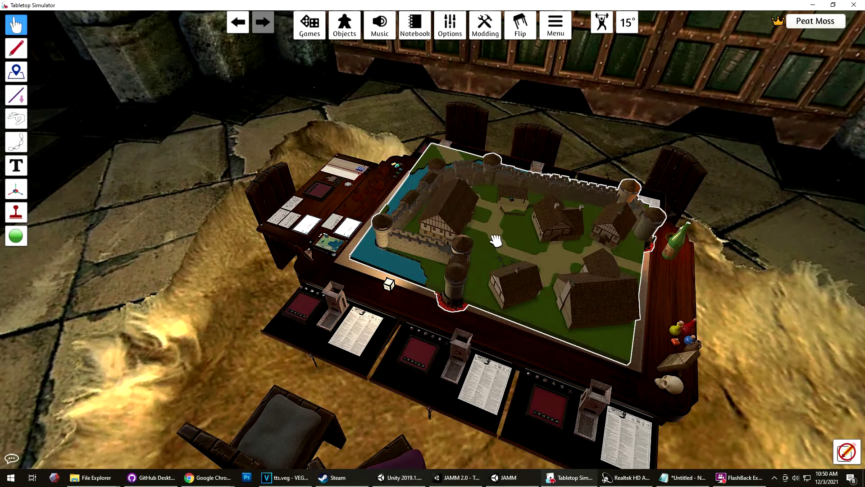
right_click(496, 241)
- Turn on the castle model's Lock toggle to freeze it on the table, then zoom around the board
mouse_move(518, 261)
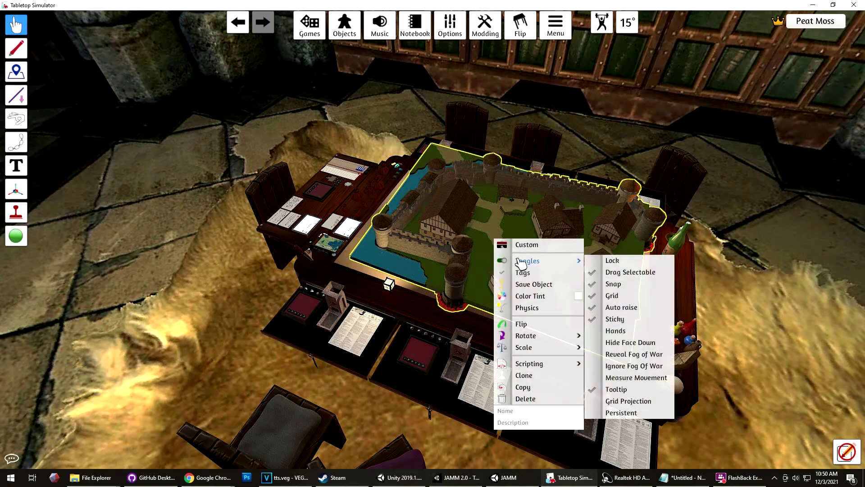
click(613, 262)
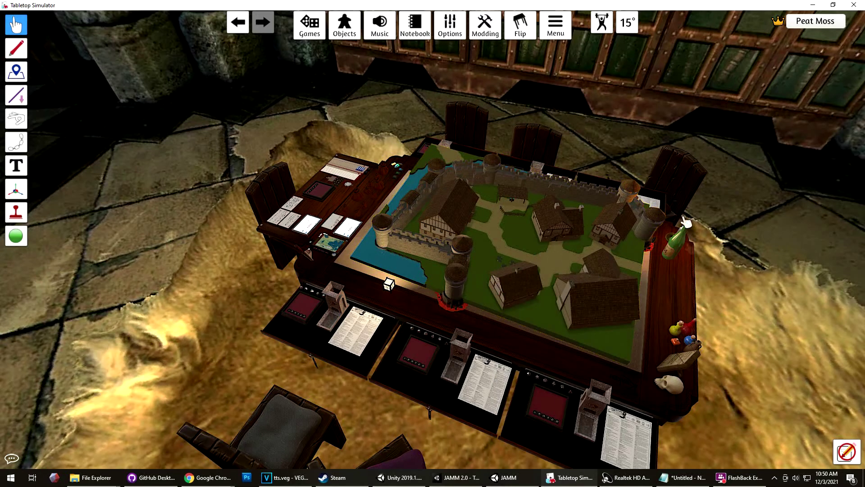
scroll(568, 253, up, 10)
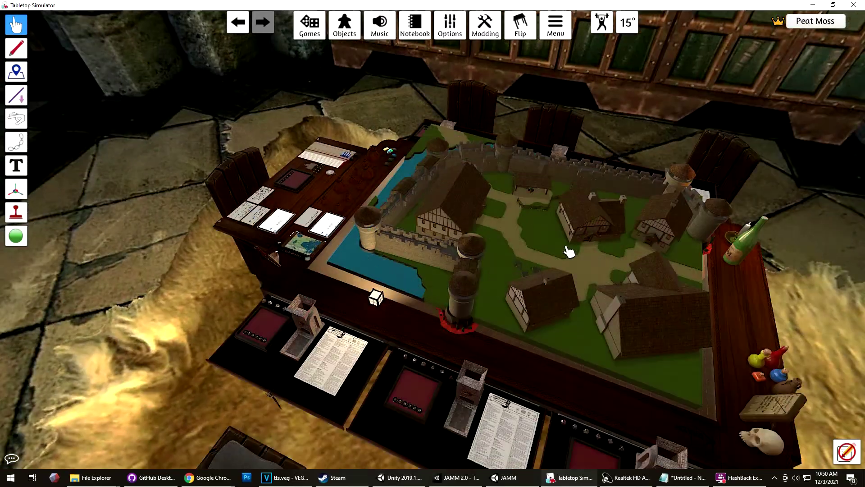
scroll(463, 255, down, 5)
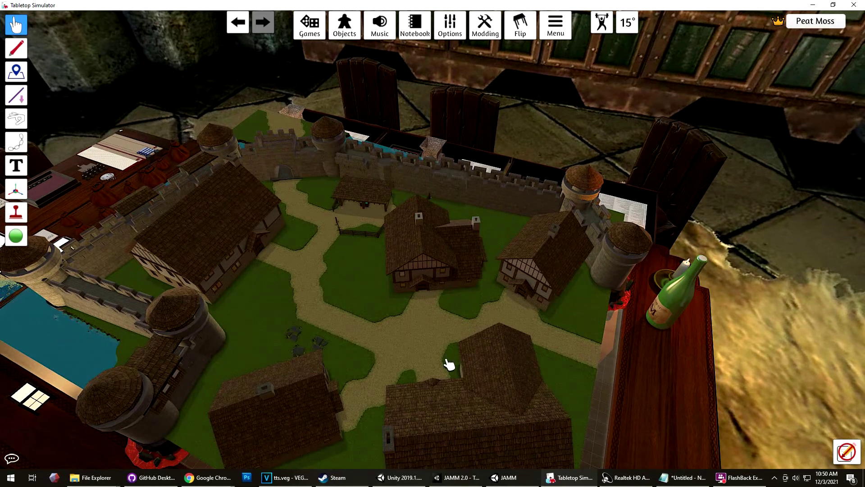
- Spawn the Knight from Components > RPG Kit > Heroes onto the castle grounds, carrying it toward the bottom house
click(344, 24)
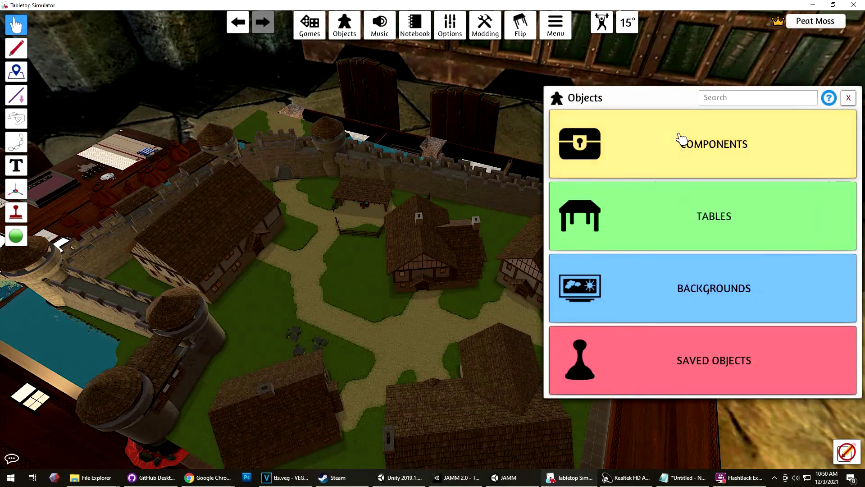
click(680, 139)
click(833, 297)
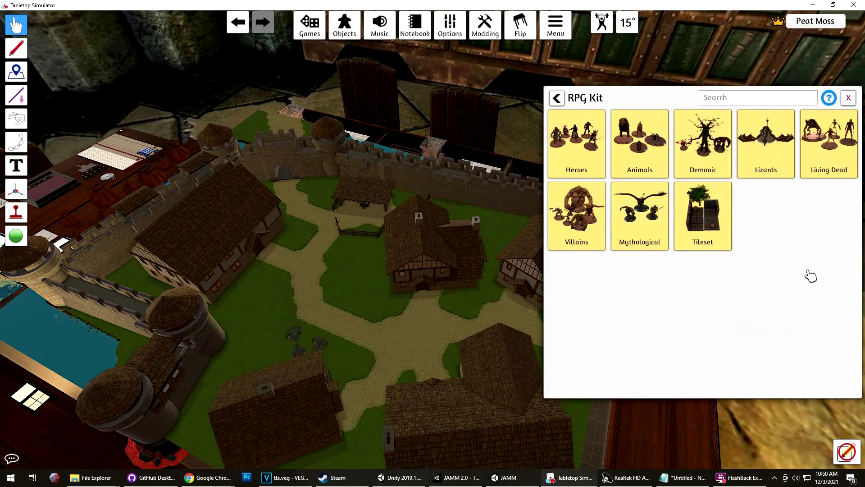
click(582, 146)
click(576, 140)
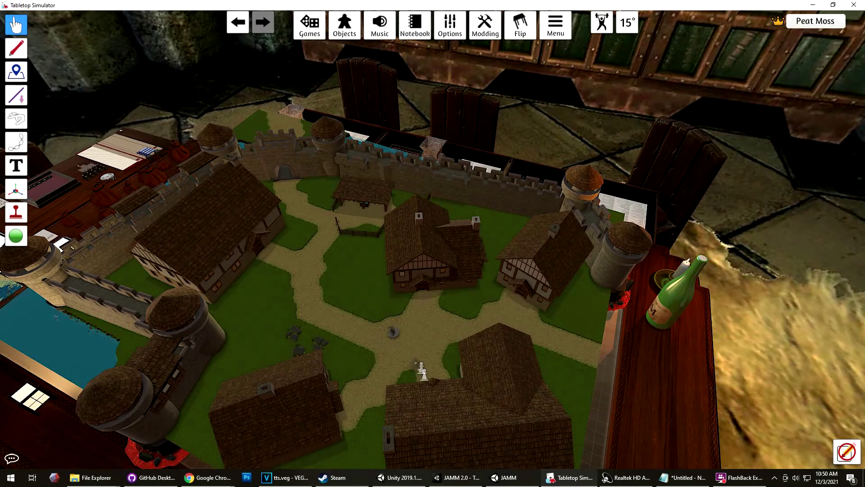
click(413, 351)
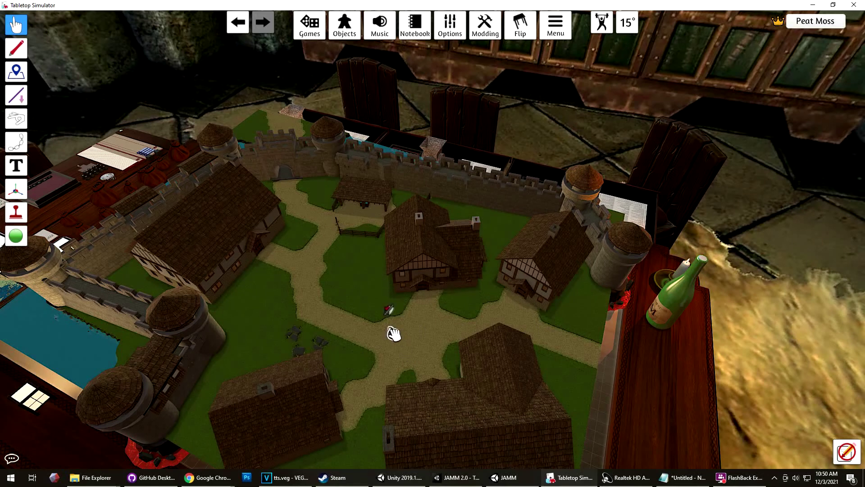
drag(392, 333, 495, 401)
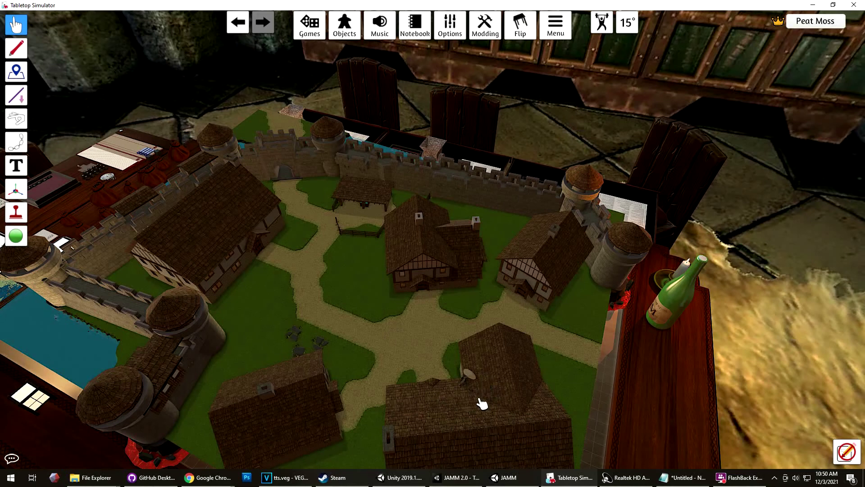
- Move the Knight miniature across the town and set it on the lawn by the pavilion
drag(468, 382, 322, 321)
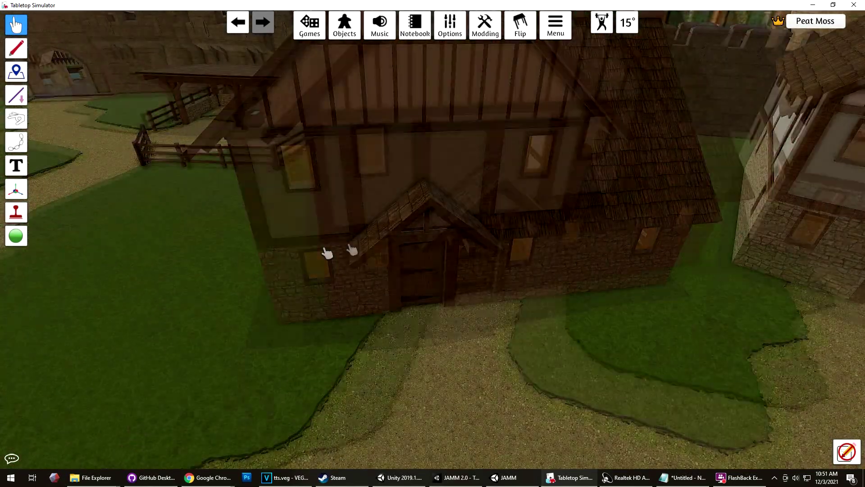
key(q)
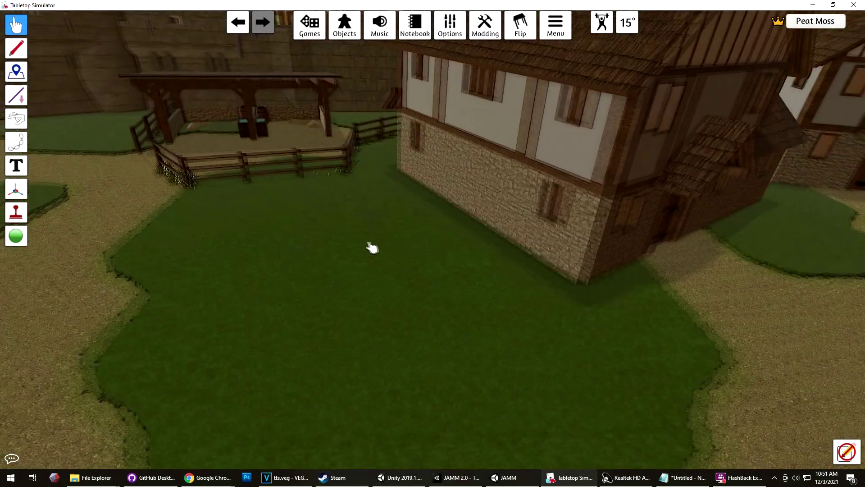
scroll(384, 251, down, 5)
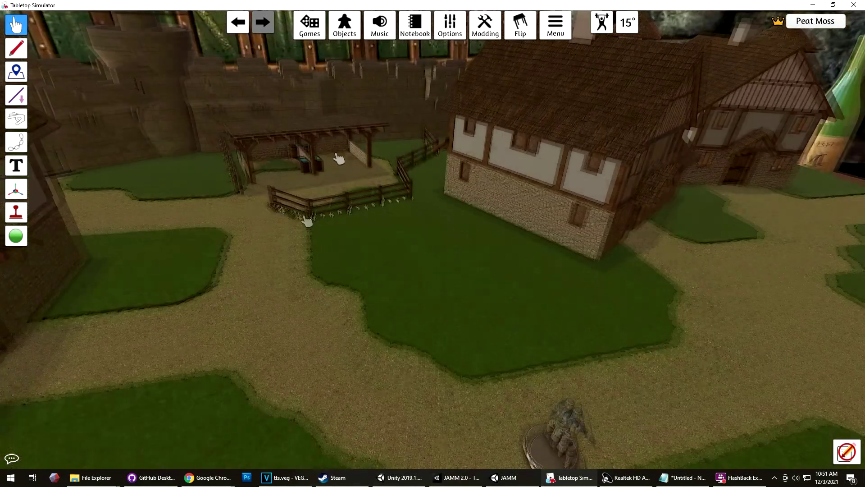
drag(564, 414, 435, 303)
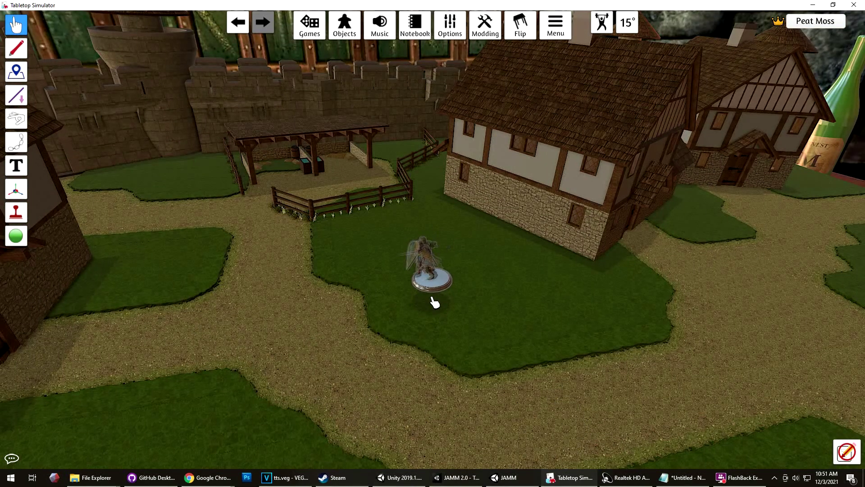
drag(434, 303, 435, 297)
- Tilt the view down over the castle and drag the nature elements bag toward the village green
scroll(396, 242, up, 3)
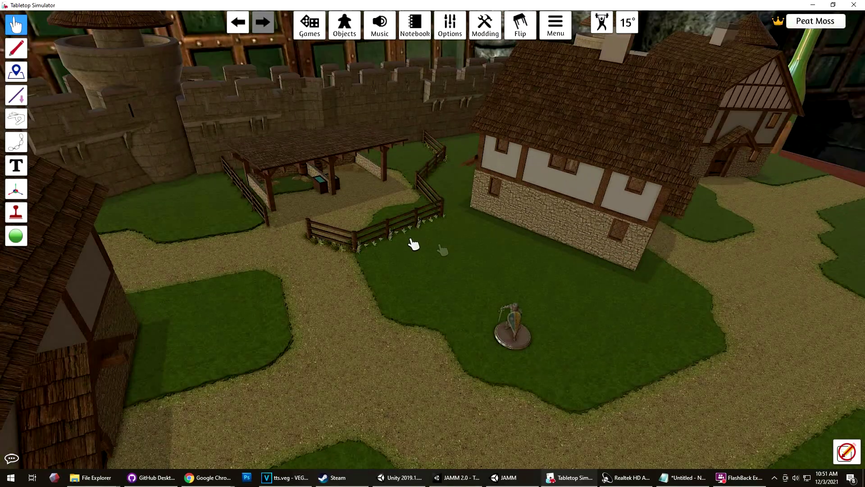
scroll(413, 243, down, 5)
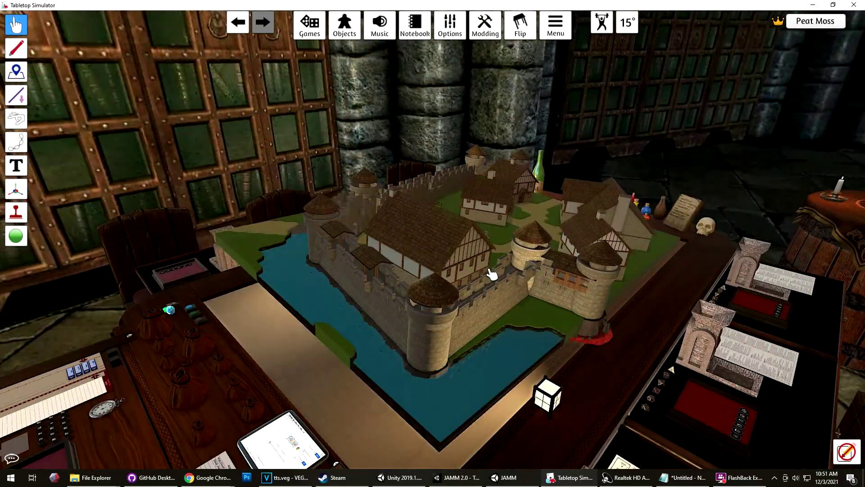
right_drag(492, 274, 678, 165)
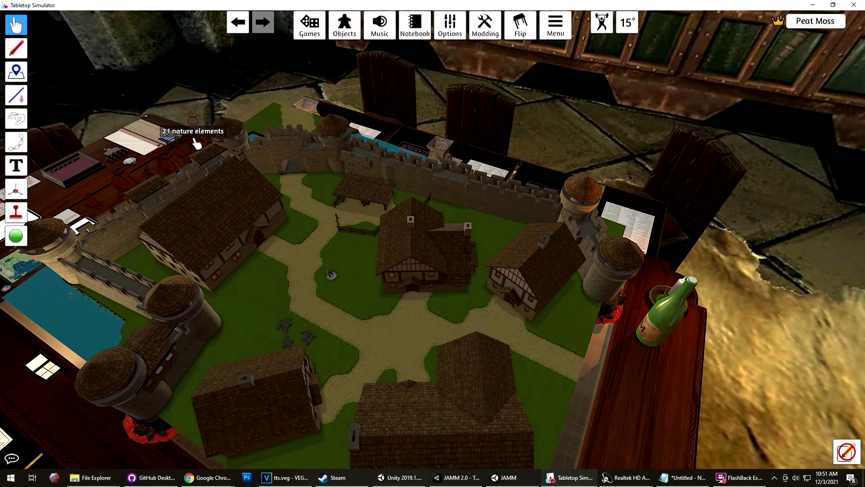
drag(197, 143, 301, 286)
- Search the nature elements bag and place rock pile (15) on the grass by the lower house
right_click(301, 287)
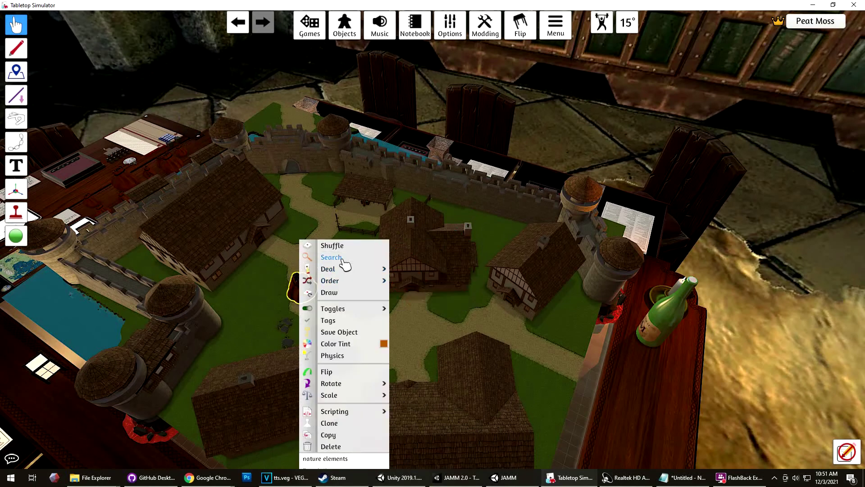
click(344, 265)
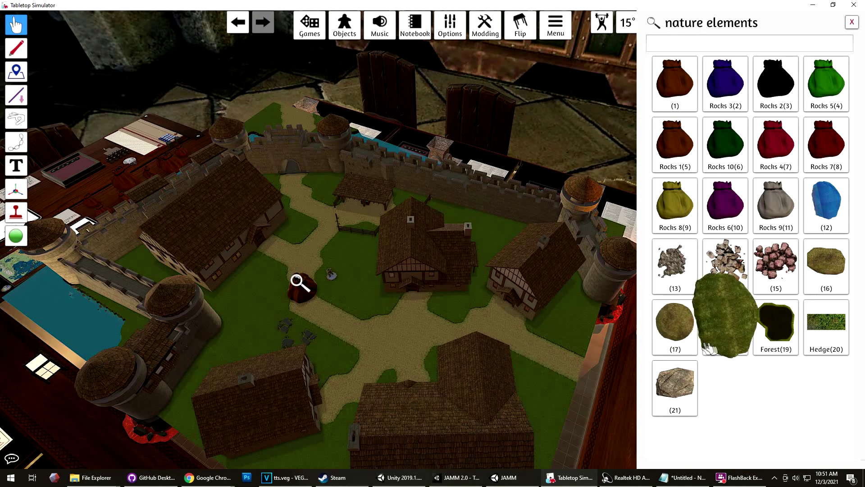
drag(766, 266, 550, 395)
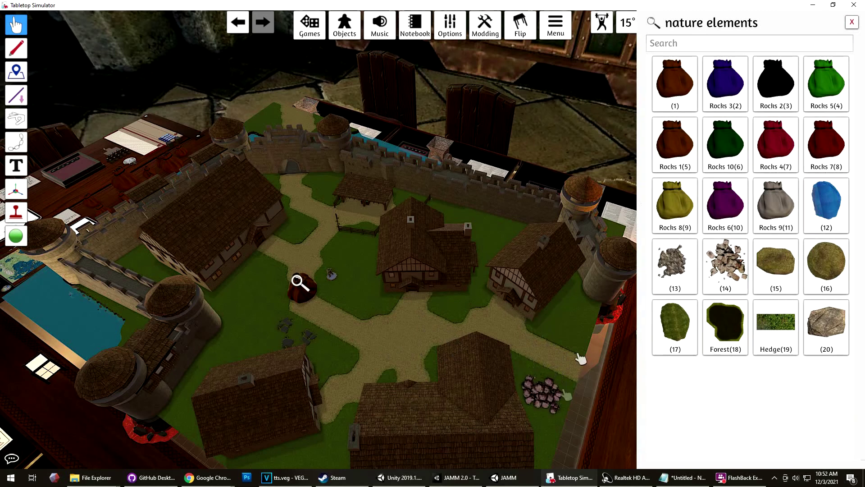
click(852, 22)
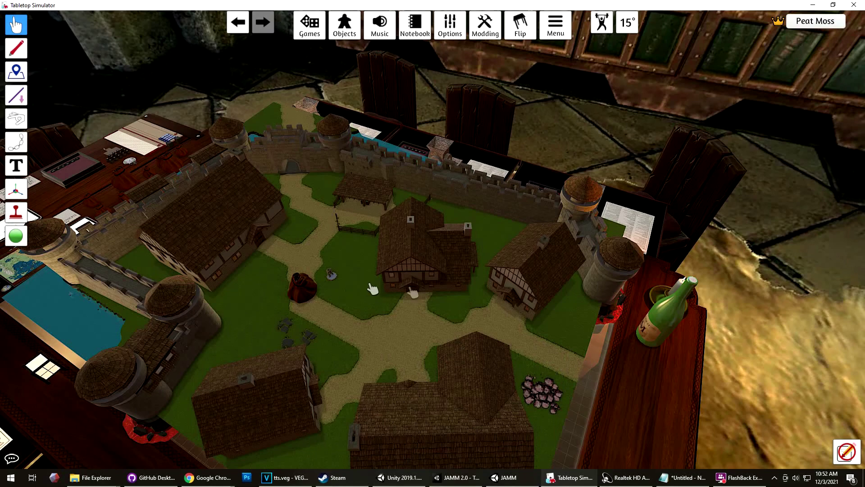
scroll(412, 293, up, 5)
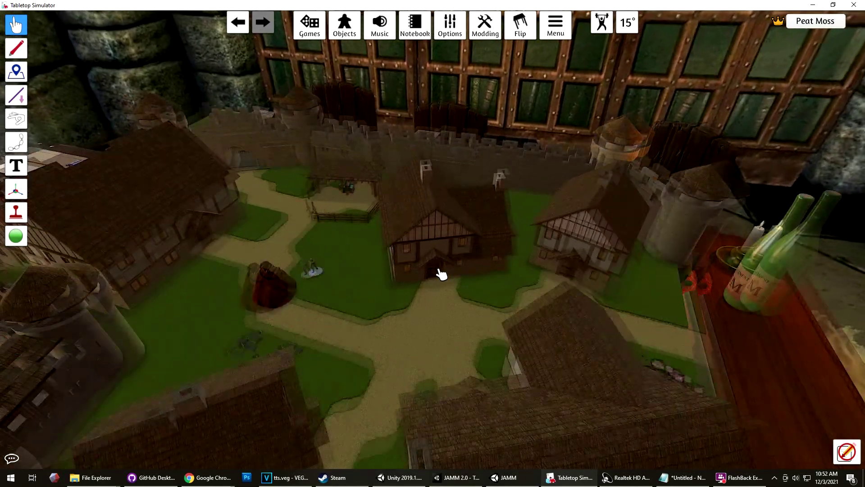
key(a)
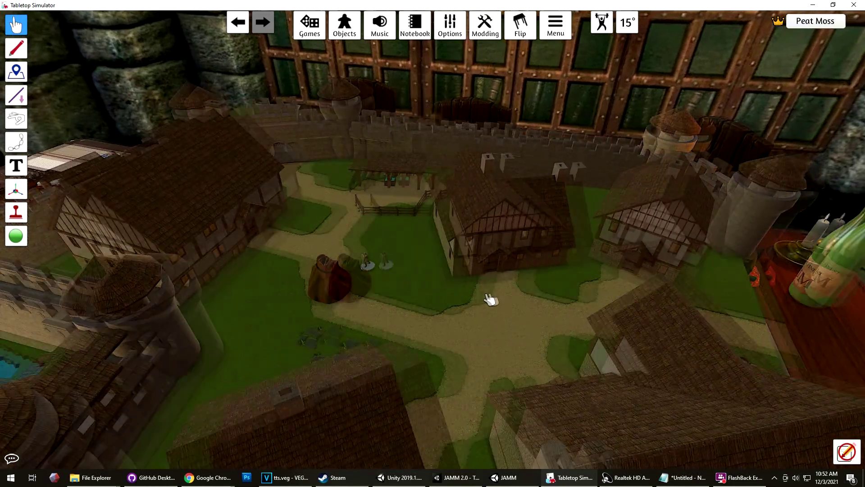